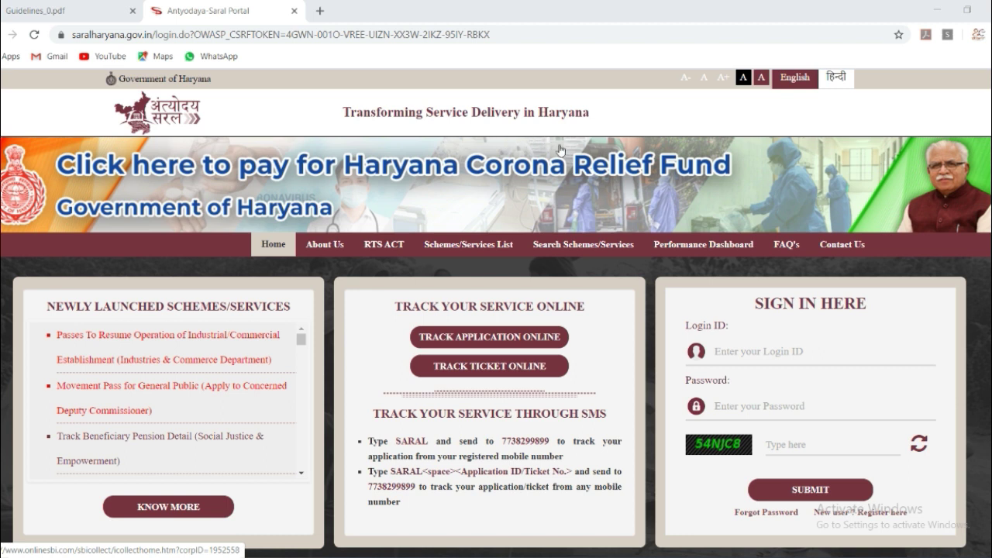
- Sign in to the Antyodaya-Saral portal with the login ID, account password and the captcha code shown
{"action": "left_click", "coordinate": [817, 355]}
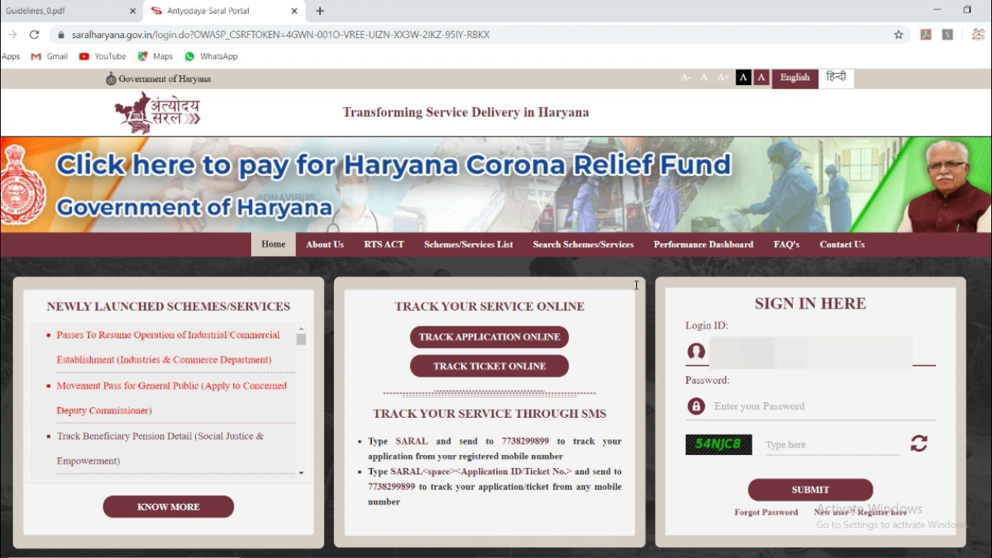
{"action": "key", "text": "Tab"}
{"action": "type", "text": "*****"}
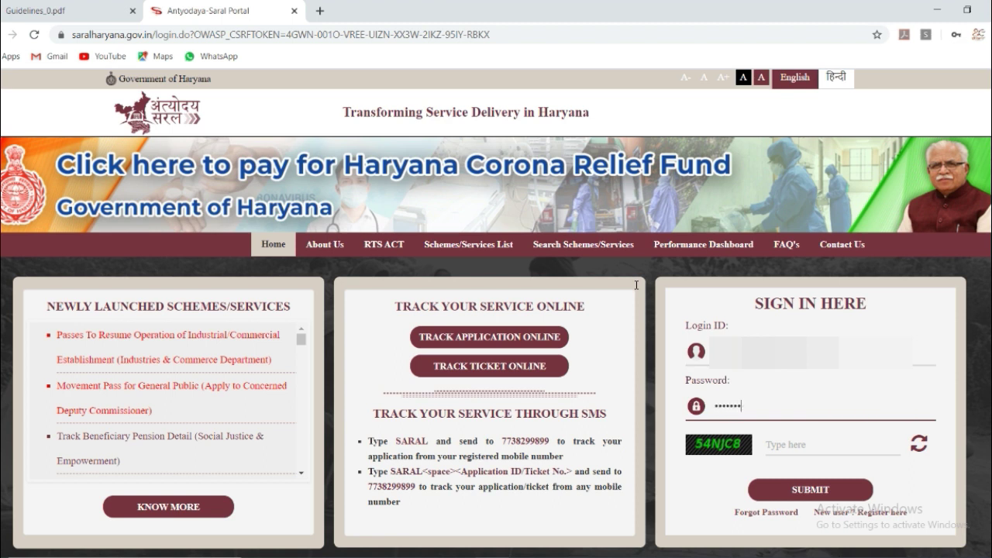
{"action": "type", "text": "**"}
{"action": "key", "text": "Tab"}
{"action": "type", "text": "54N"}
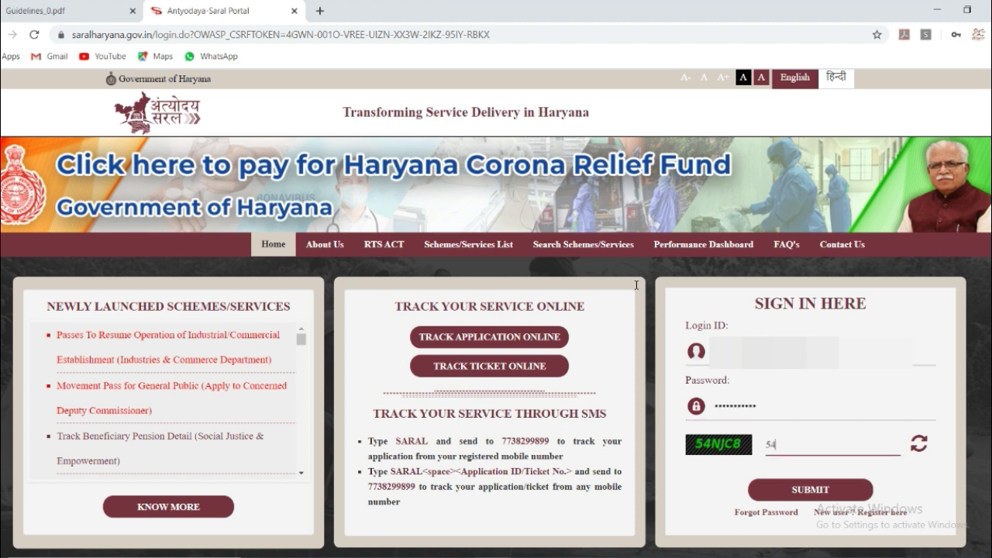
{"action": "type", "text": "JC8"}
{"action": "key", "text": "Tab"}
{"action": "key", "text": "Return"}
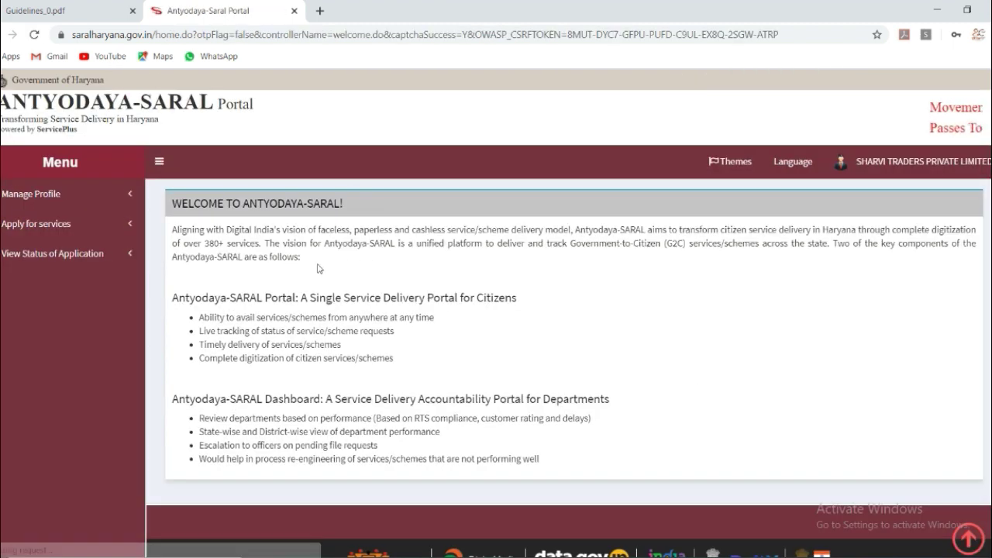
- Search all available services for "application to resume" and open the Industries & Commerce Department's application form without downloading the declaration
{"action": "left_click", "coordinate": [46, 200]}
{"action": "left_click", "coordinate": [54, 248]}
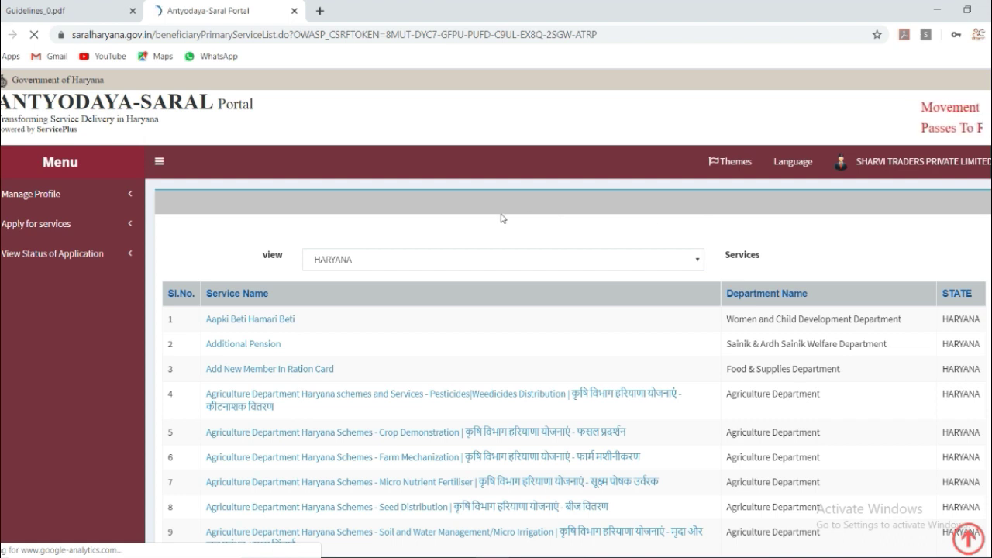
{"action": "left_click", "coordinate": [903, 302]}
{"action": "type", "text": "application"}
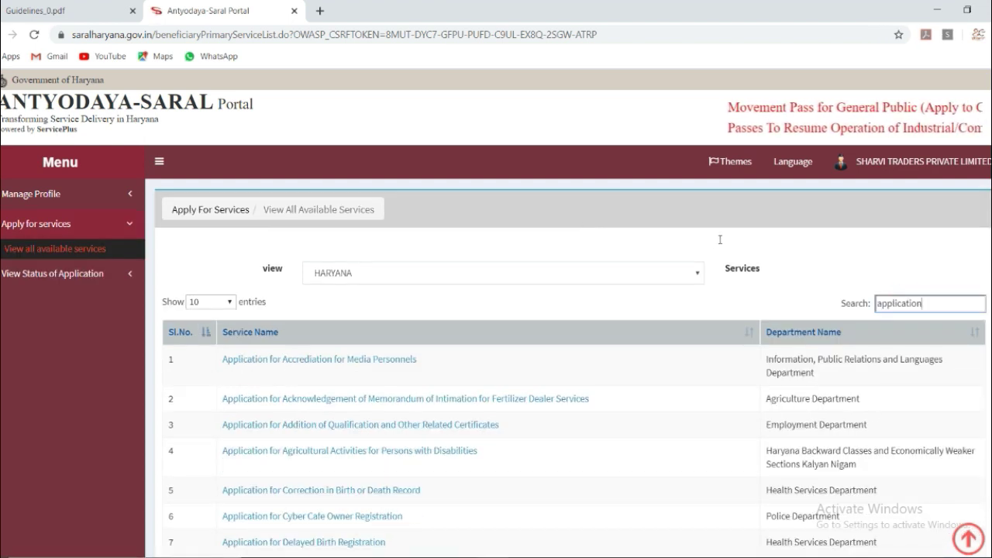
{"action": "type", "text": " to resume"}
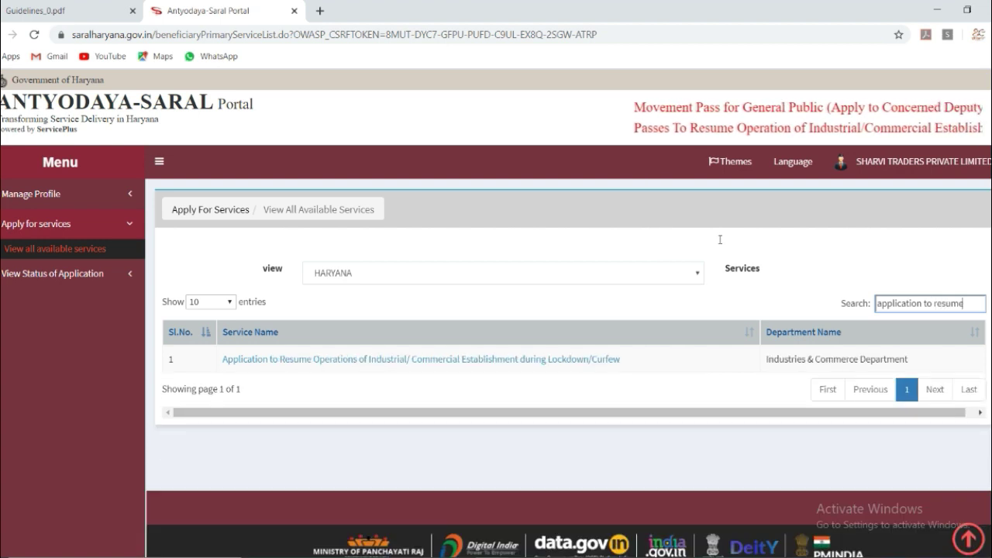
{"action": "left_click", "coordinate": [450, 288]}
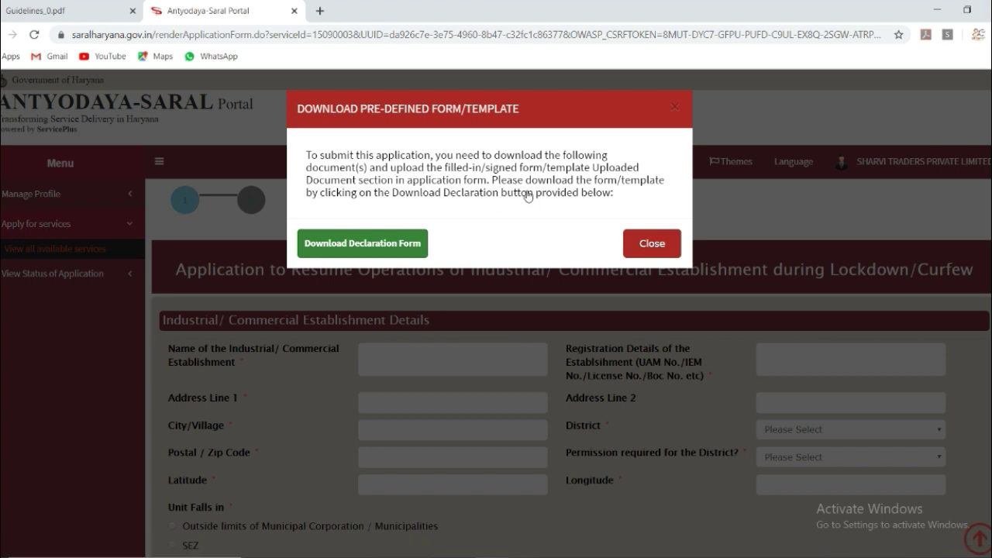
{"action": "key", "text": "Escape"}
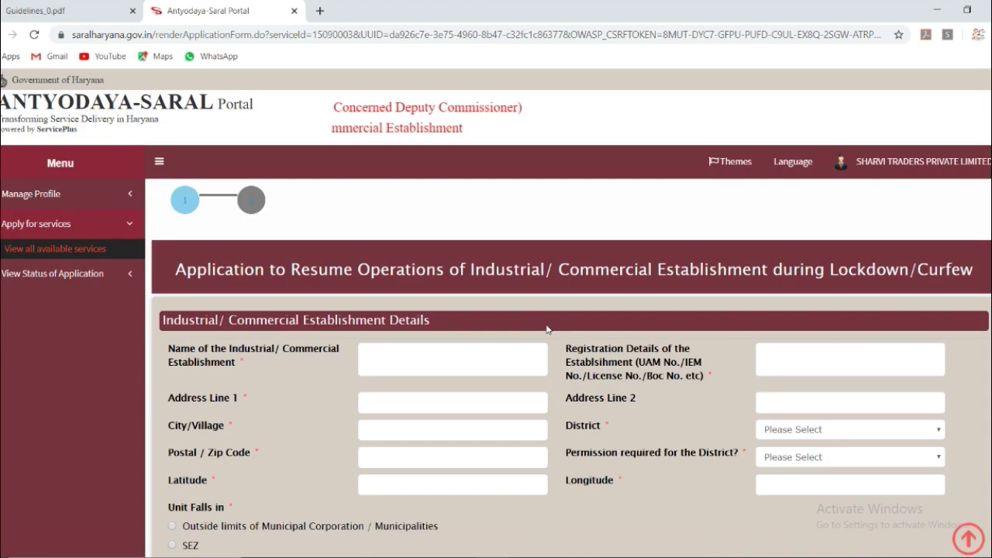
{"action": "scroll", "coordinate": [547, 328], "scroll_direction": "down", "scroll_amount": 2}
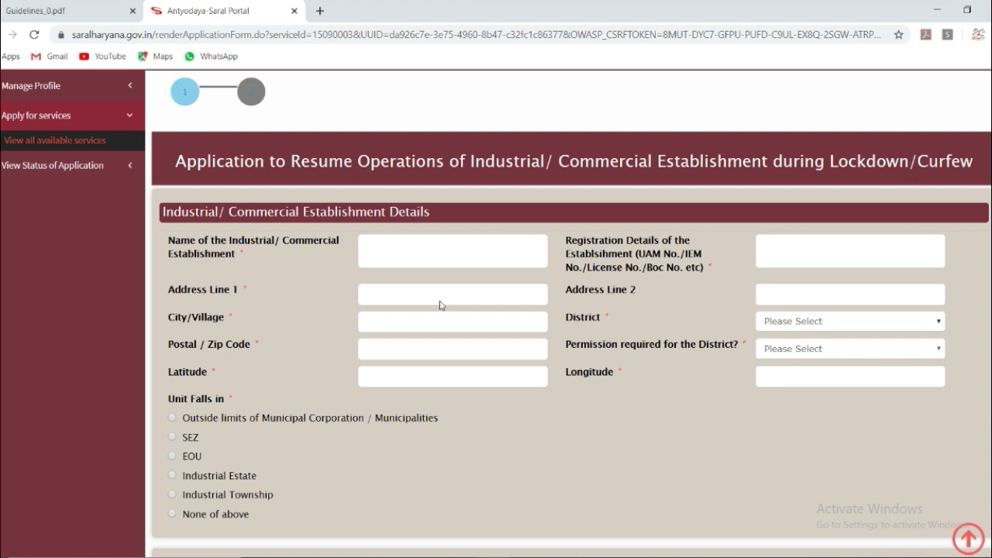
{"action": "left_click", "coordinate": [514, 374]}
{"action": "type", "text": "30.2587"}
{"action": "left_click", "coordinate": [774, 378]}
{"action": "key", "text": "shift+Tab"}
{"action": "key", "text": "BackSpace"}
- Select Industrial Township as the area the unit falls in
{"action": "key", "text": "Tab"}
{"action": "key", "text": "Tab"}
{"action": "key", "text": "Down"}
{"action": "key", "text": "Down"}
{"action": "key", "text": "Down"}
{"action": "key", "text": "Down"}
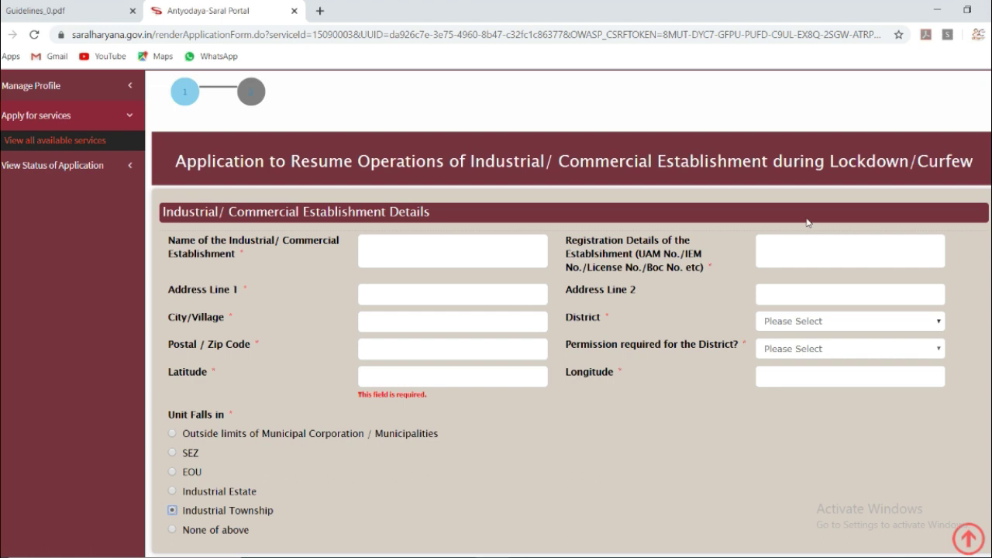
- Review the contact person and vehicle detail sections, and try to advance the blank form to its second page
{"action": "scroll", "coordinate": [809, 256], "scroll_direction": "down", "scroll_amount": 2}
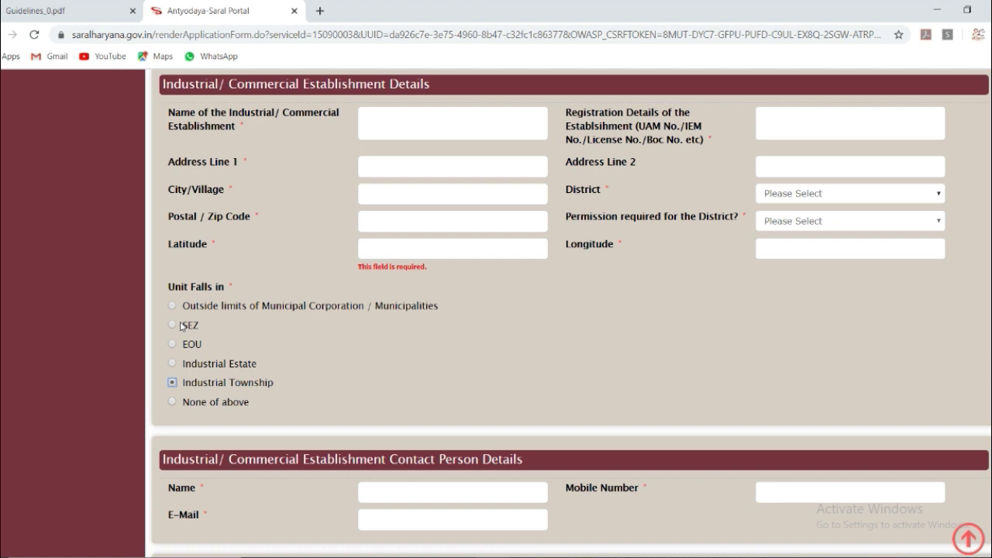
{"action": "scroll", "coordinate": [806, 248], "scroll_direction": "down", "scroll_amount": 3}
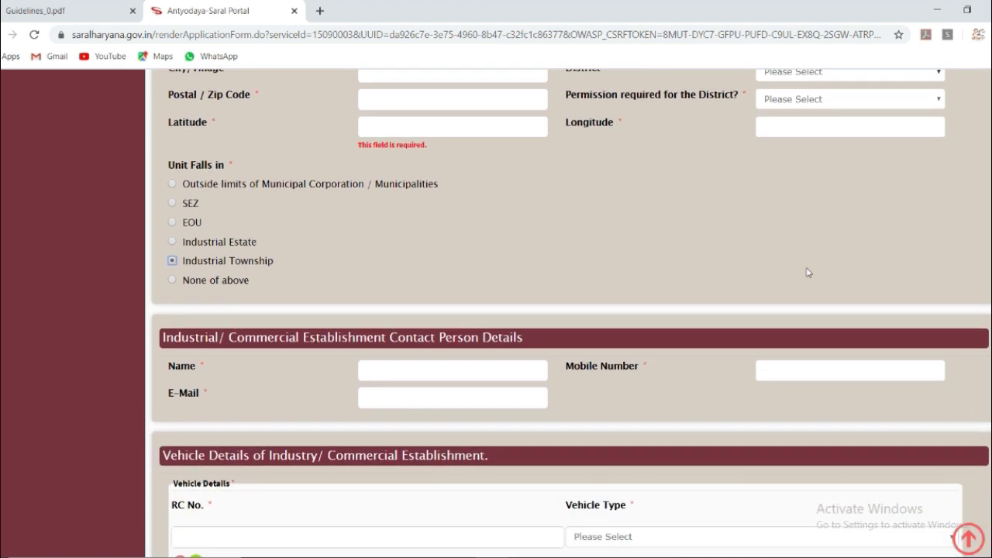
{"action": "scroll", "coordinate": [807, 264], "scroll_direction": "down", "scroll_amount": 1}
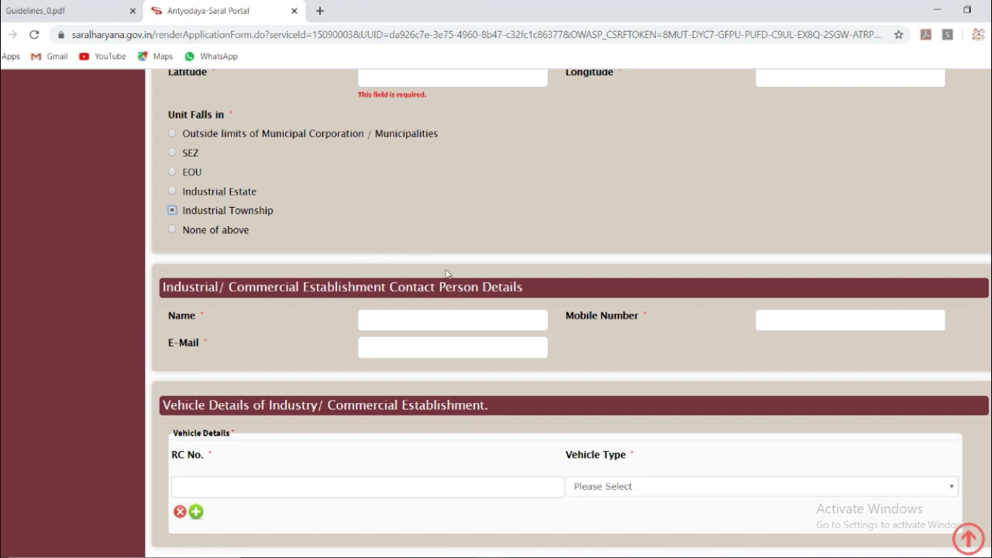
{"action": "scroll", "coordinate": [806, 264], "scroll_direction": "down", "scroll_amount": 1}
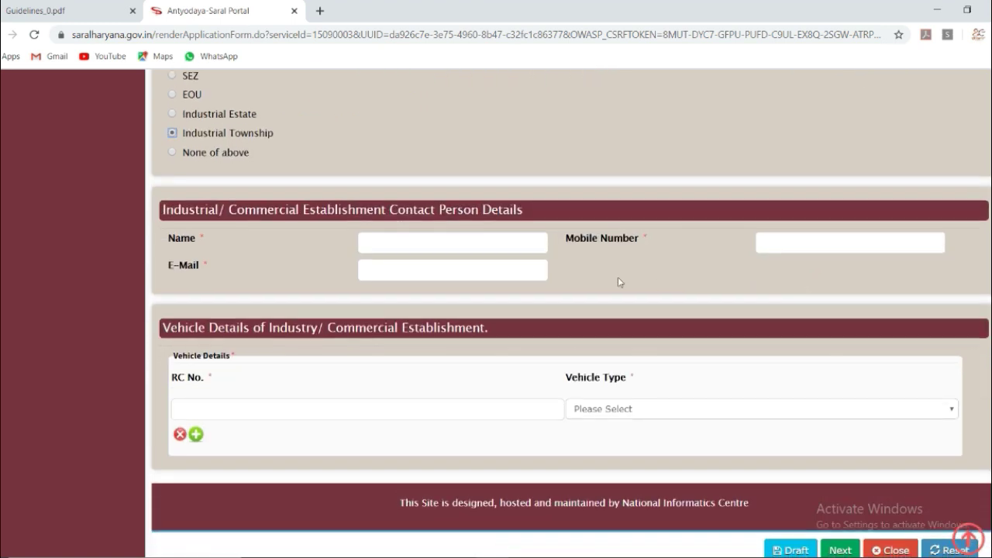
{"action": "scroll", "coordinate": [807, 298], "scroll_direction": "down", "scroll_amount": 1}
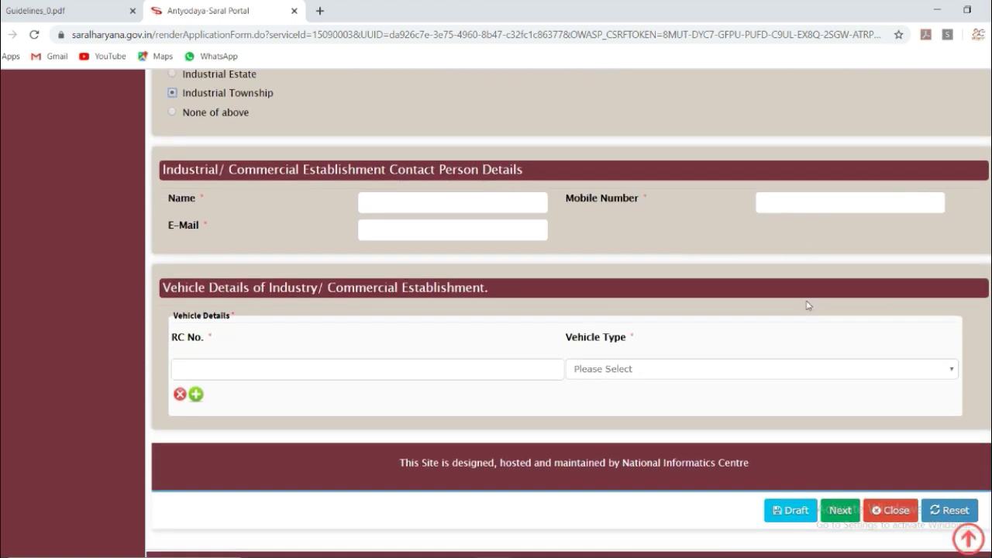
{"action": "key", "text": "Return"}
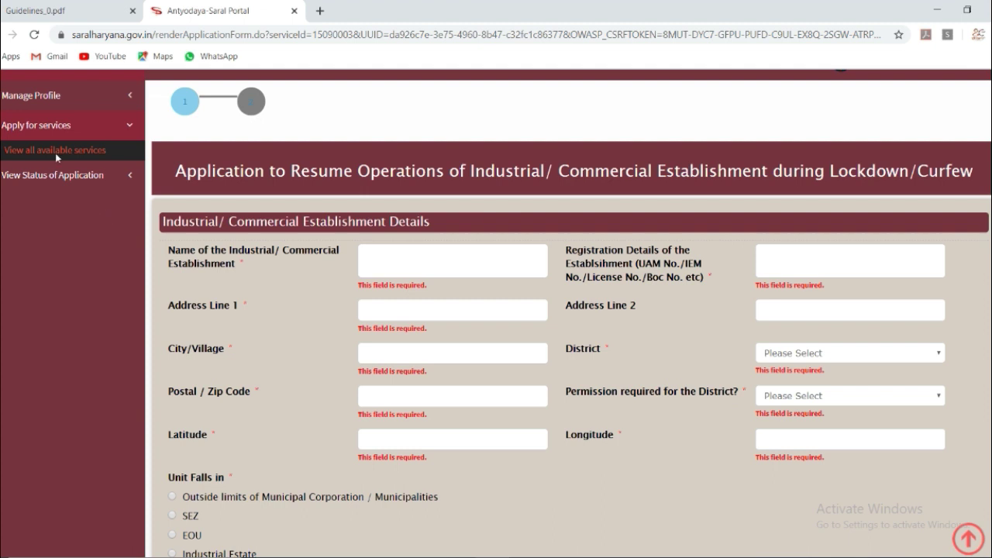
- Open the saved draft of the application from the incomplete applications and dismiss the declaration form notice
{"action": "left_click", "coordinate": [62, 155]}
{"action": "left_click", "coordinate": [78, 200]}
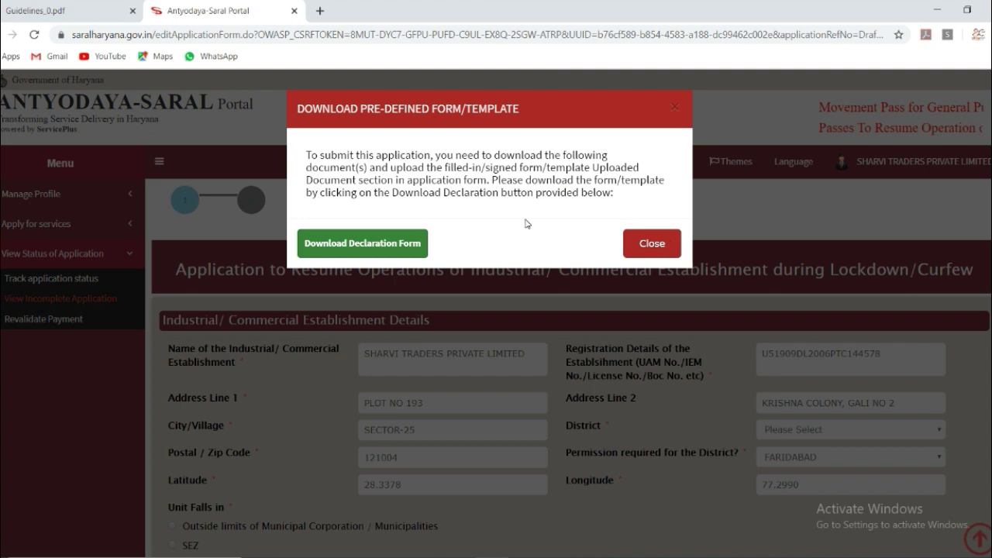
{"action": "left_click", "coordinate": [652, 243]}
- Set the establishment's district to FARIDABAD and proceed to the second page of the application
{"action": "scroll", "coordinate": [809, 208], "scroll_direction": "down", "scroll_amount": 1}
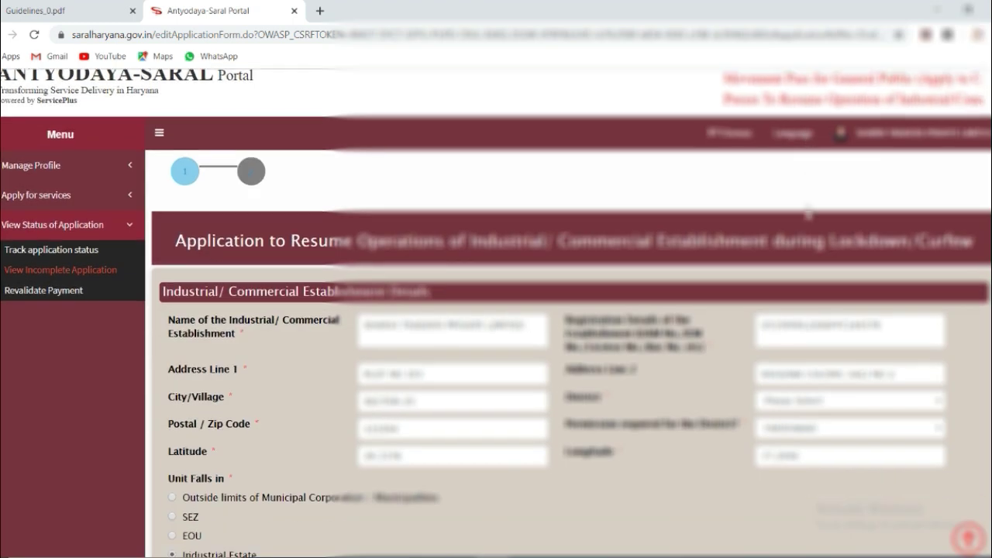
{"action": "scroll", "coordinate": [808, 208], "scroll_direction": "down", "scroll_amount": 7}
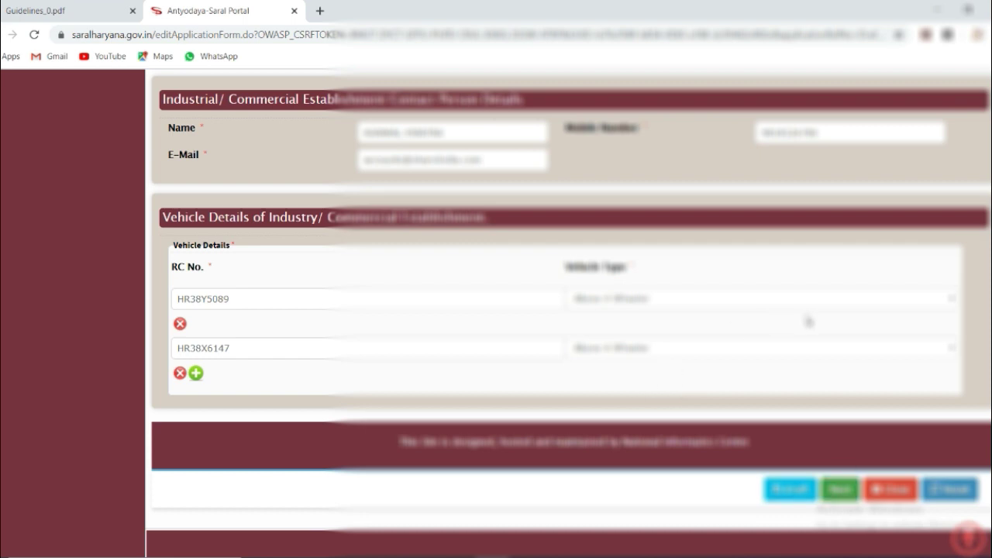
{"action": "scroll", "coordinate": [808, 155], "scroll_direction": "up", "scroll_amount": 10}
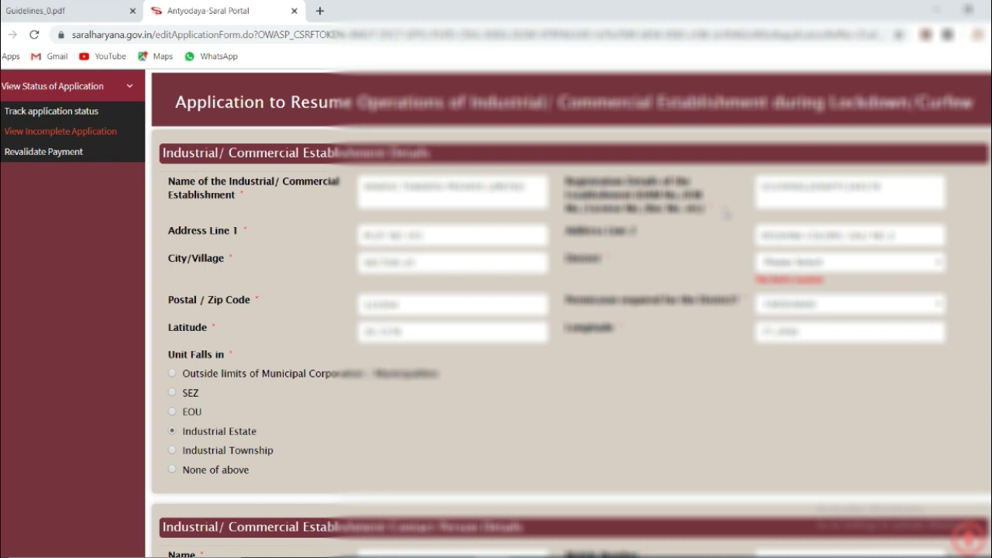
{"action": "left_click", "coordinate": [908, 261]}
{"action": "left_click", "coordinate": [853, 321]}
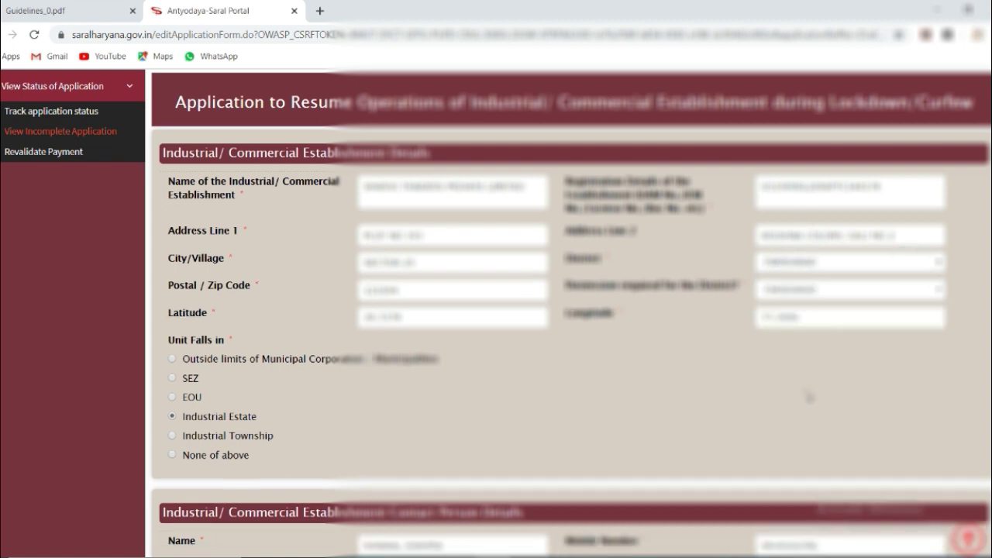
{"action": "scroll", "coordinate": [808, 397], "scroll_direction": "down", "scroll_amount": 5}
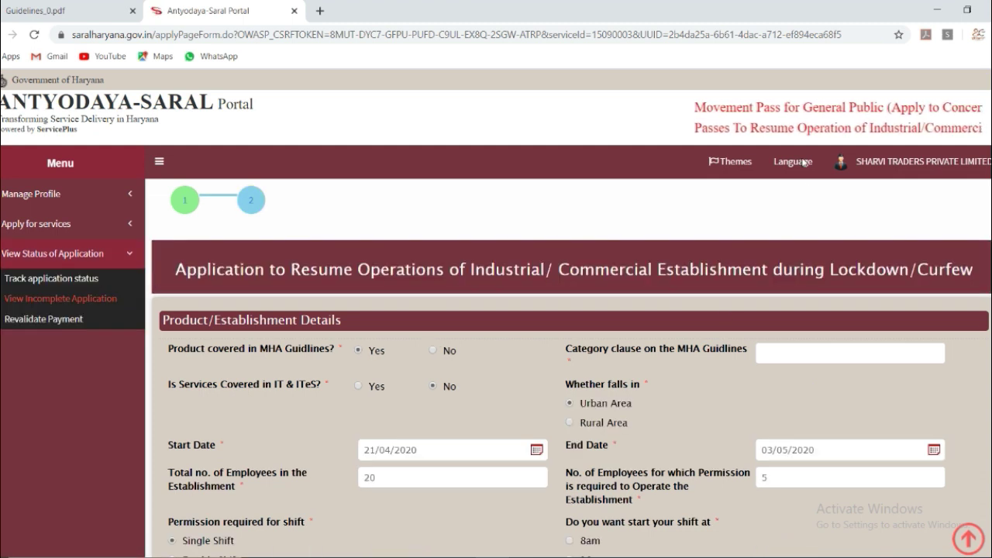
- Switch to the MHA guidelines PDF and read its opening clauses on government offices from the first page
{"action": "scroll", "coordinate": [803, 163], "scroll_direction": "down", "scroll_amount": 1}
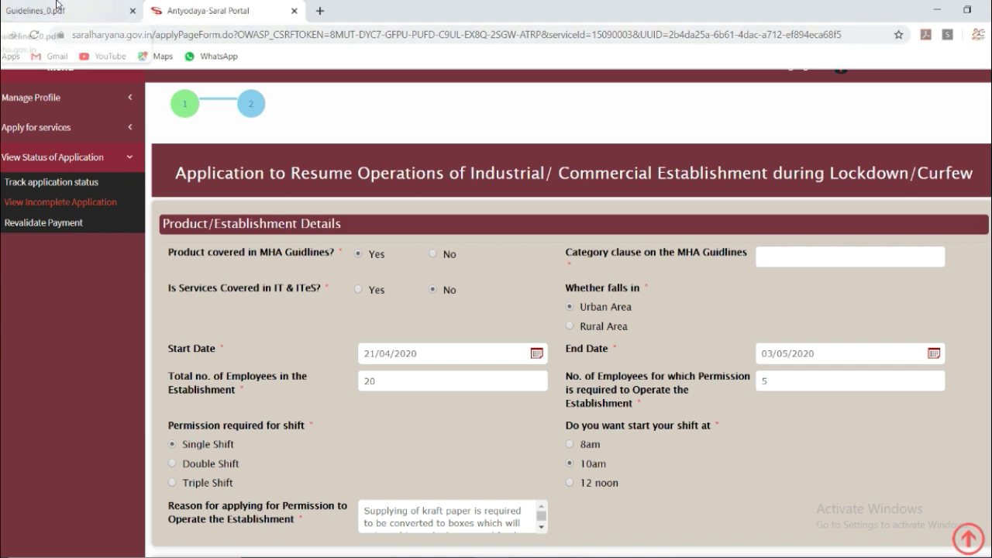
{"action": "left_click", "coordinate": [26, 6]}
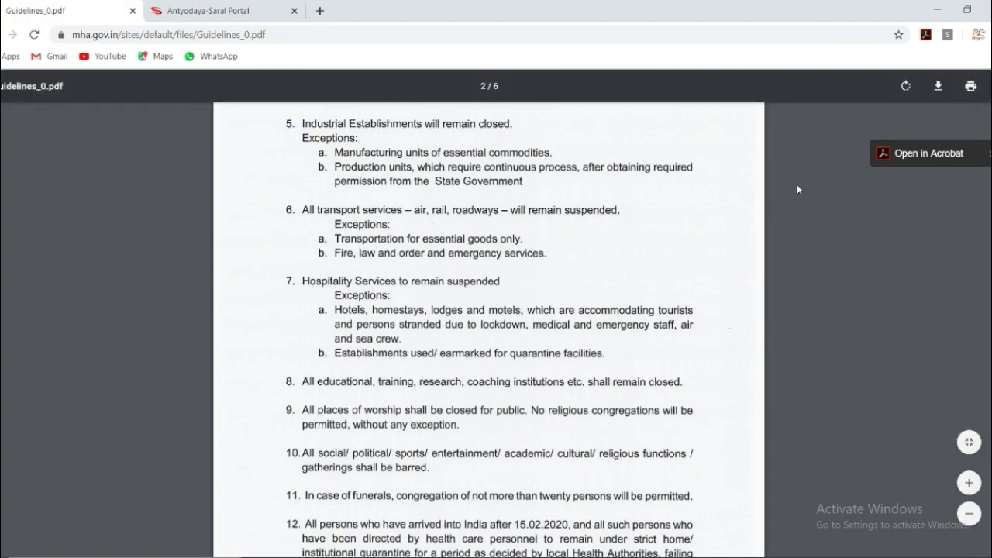
{"action": "scroll", "coordinate": [802, 175], "scroll_direction": "up", "scroll_amount": 5}
{"action": "scroll", "coordinate": [804, 116], "scroll_direction": "up", "scroll_amount": 4}
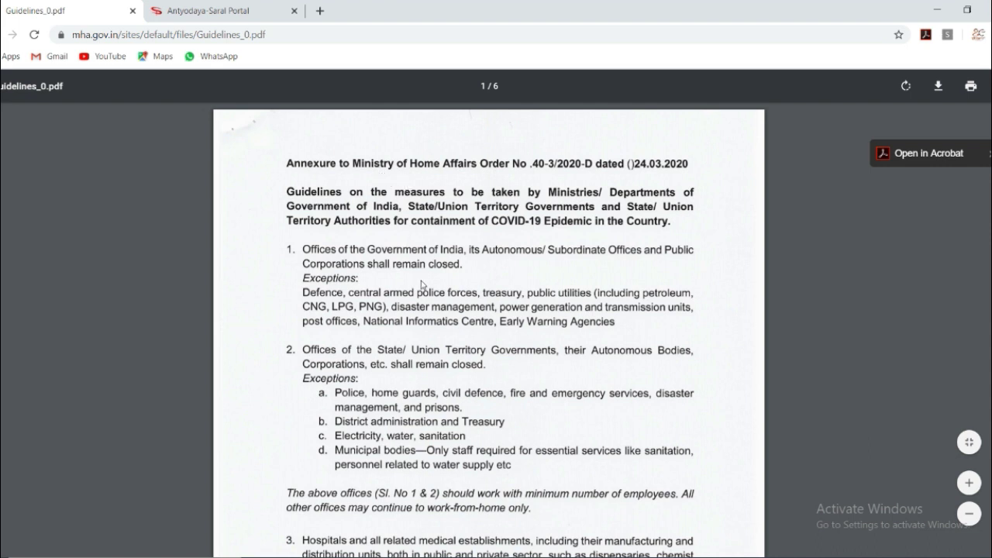
{"action": "scroll", "coordinate": [493, 288], "scroll_direction": "down", "scroll_amount": 4}
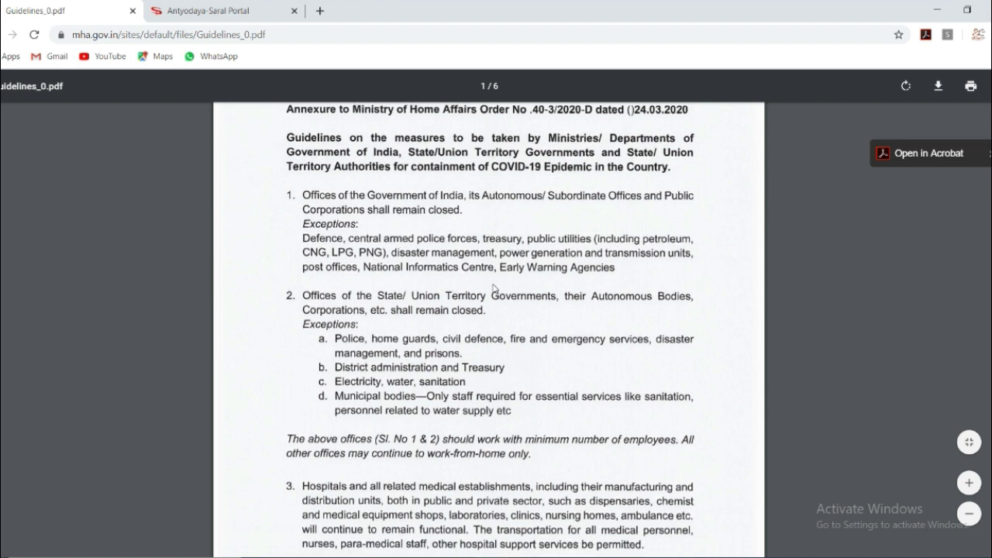
{"action": "scroll", "coordinate": [493, 288], "scroll_direction": "down", "scroll_amount": 1}
{"action": "scroll", "coordinate": [493, 288], "scroll_direction": "up", "scroll_amount": 2}
- Examine guideline clauses 3 to 6 for the exceptions covering commercial and industrial establishments
{"action": "scroll", "coordinate": [493, 288], "scroll_direction": "down", "scroll_amount": 5}
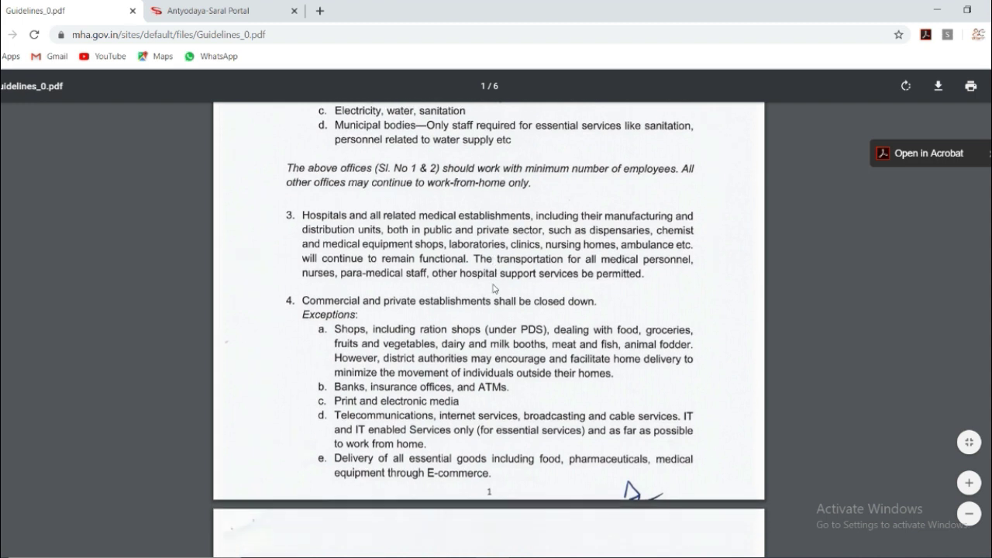
{"action": "scroll", "coordinate": [493, 288], "scroll_direction": "down", "scroll_amount": 2}
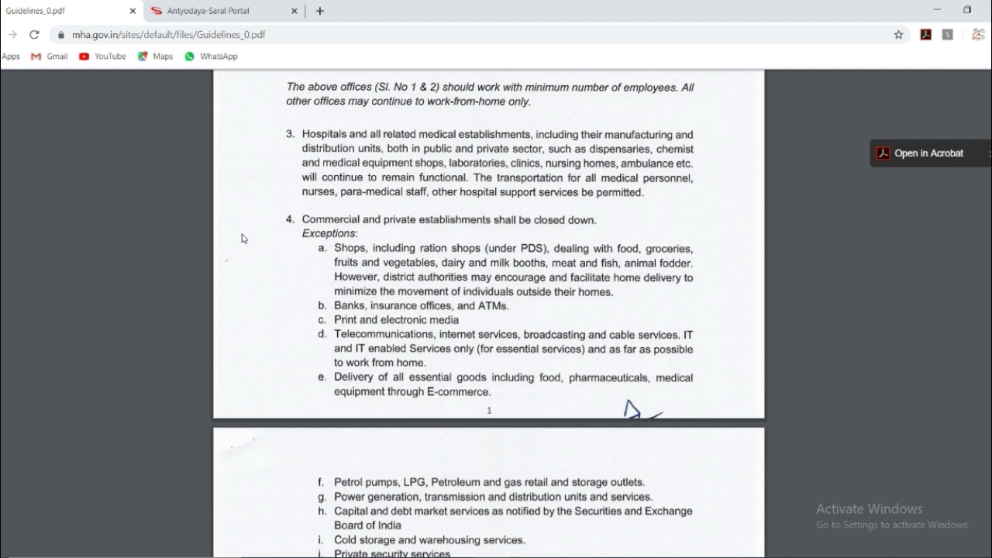
{"action": "scroll", "coordinate": [242, 238], "scroll_direction": "down", "scroll_amount": 1}
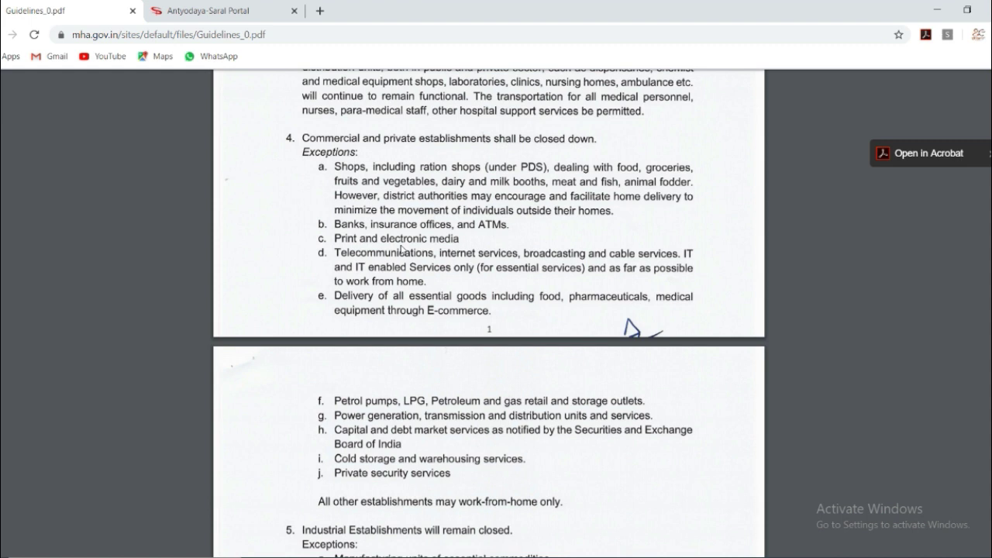
{"action": "scroll", "coordinate": [402, 250], "scroll_direction": "down", "scroll_amount": 1}
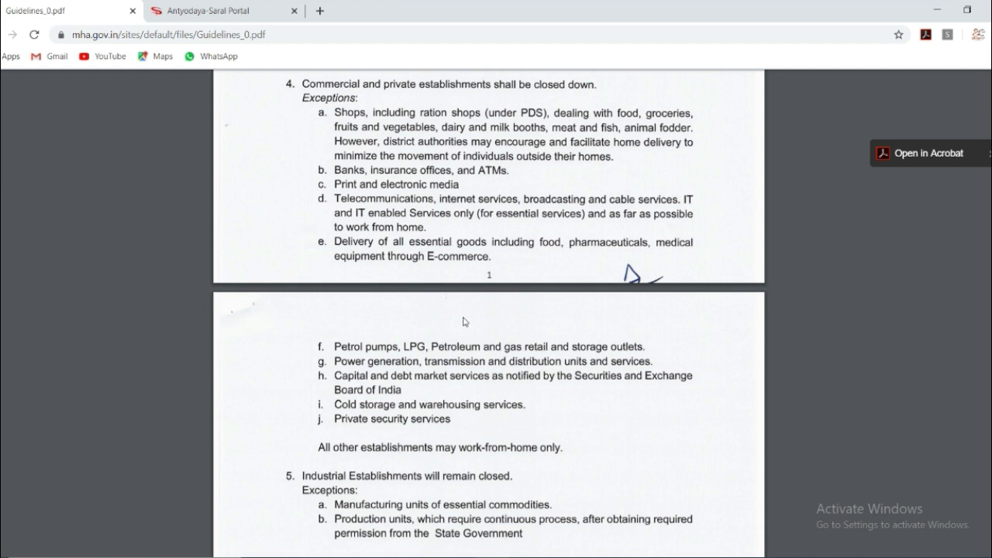
{"action": "scroll", "coordinate": [464, 321], "scroll_direction": "down", "scroll_amount": 1}
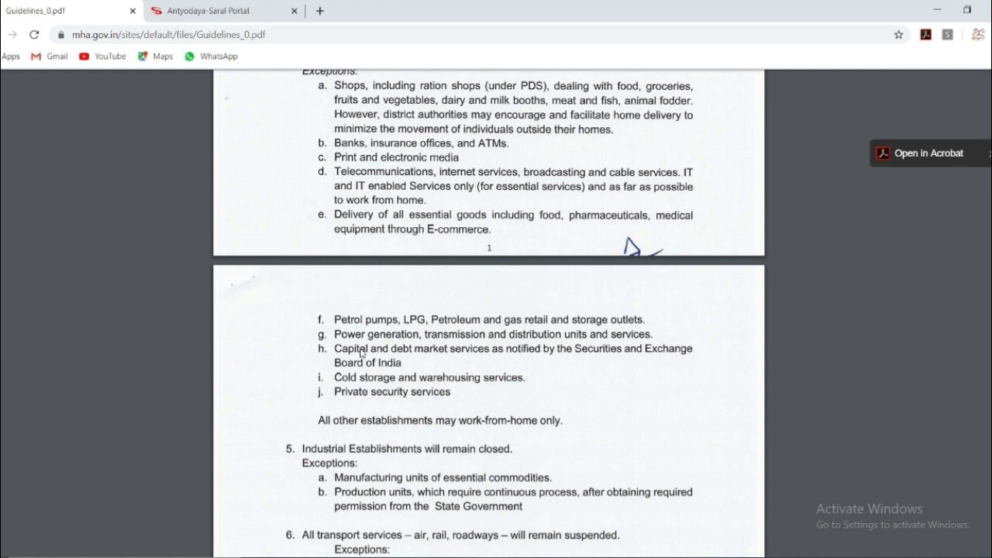
{"action": "scroll", "coordinate": [361, 352], "scroll_direction": "down", "scroll_amount": 3}
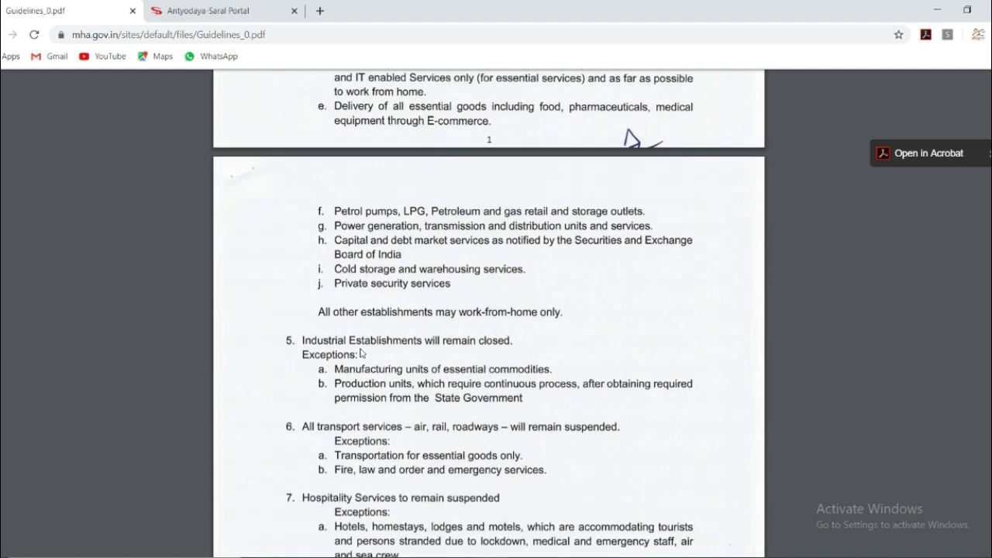
{"action": "scroll", "coordinate": [361, 352], "scroll_direction": "up", "scroll_amount": 7}
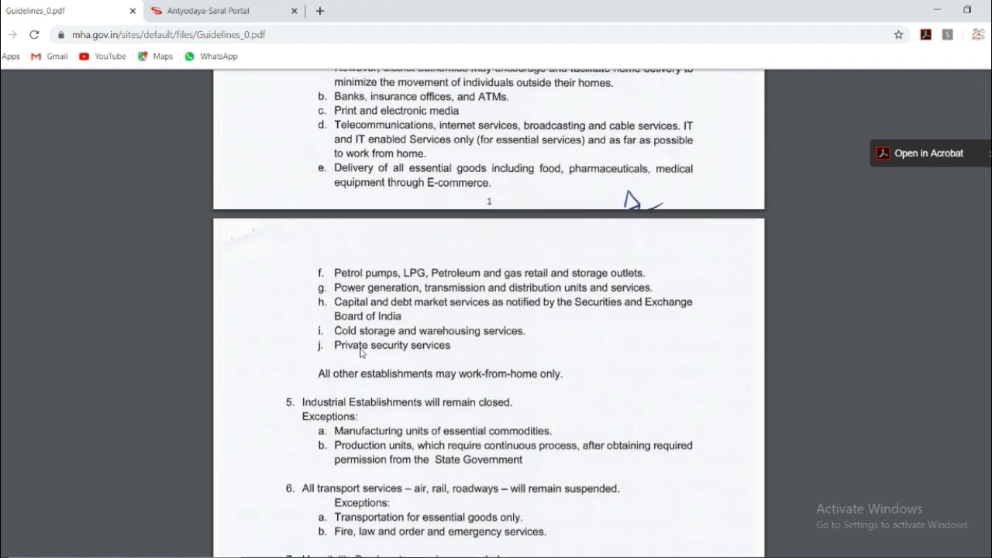
{"action": "scroll", "coordinate": [362, 353], "scroll_direction": "down", "scroll_amount": 1}
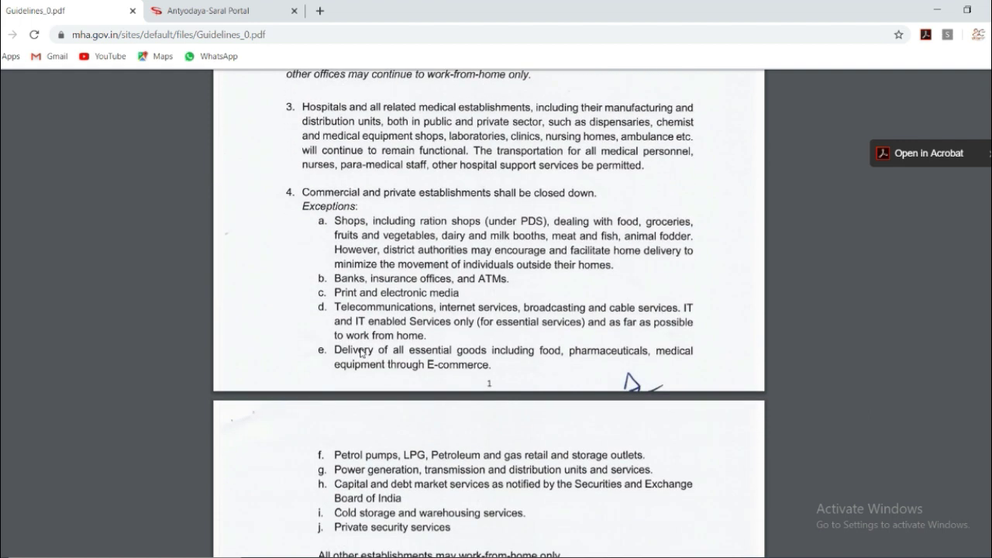
- Read on through the guideline exceptions for commercial, industrial, transport and hospitality services down to clause 13
{"action": "scroll", "coordinate": [361, 352], "scroll_direction": "down", "scroll_amount": 5}
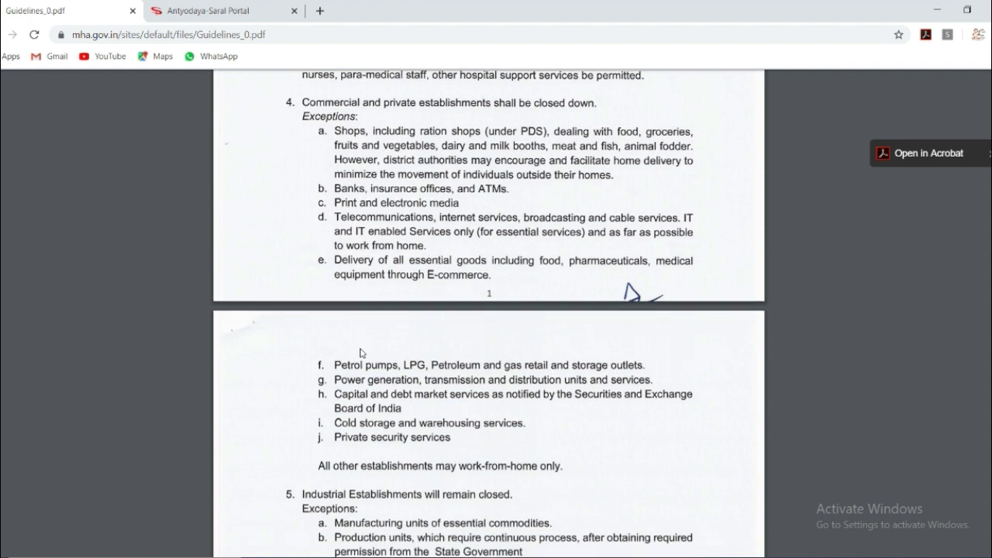
{"action": "scroll", "coordinate": [360, 353], "scroll_direction": "down", "scroll_amount": 2}
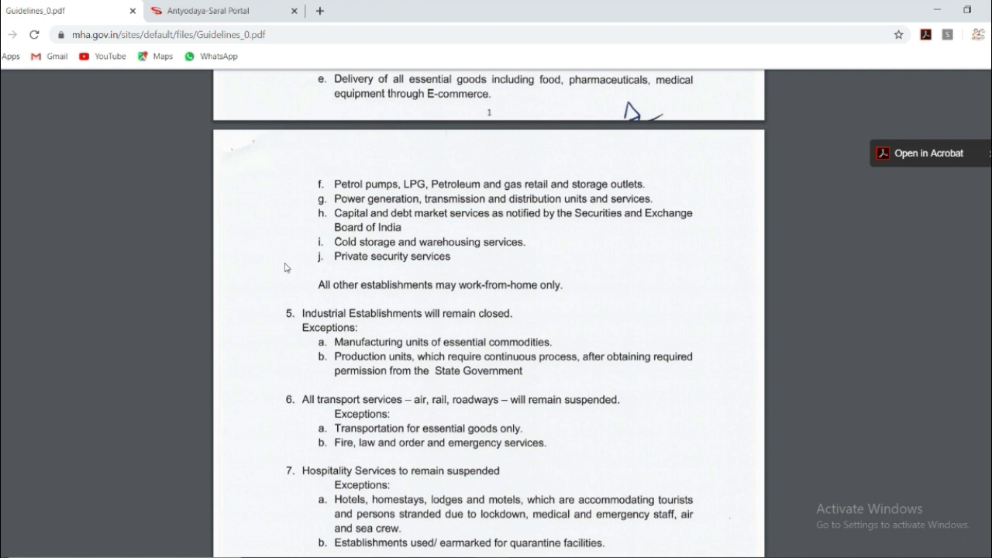
{"action": "scroll", "coordinate": [285, 268], "scroll_direction": "down", "scroll_amount": 1}
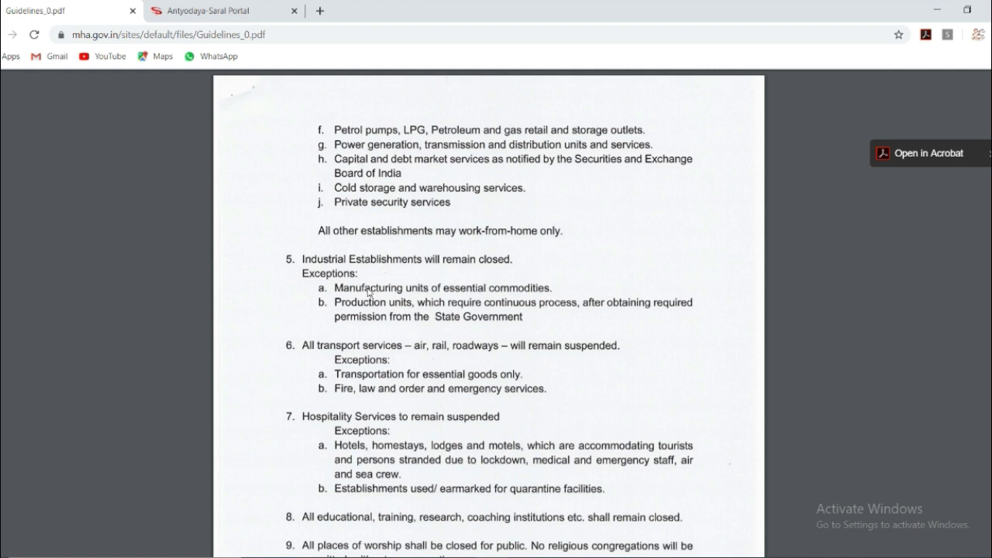
{"action": "scroll", "coordinate": [416, 291], "scroll_direction": "down", "scroll_amount": 1}
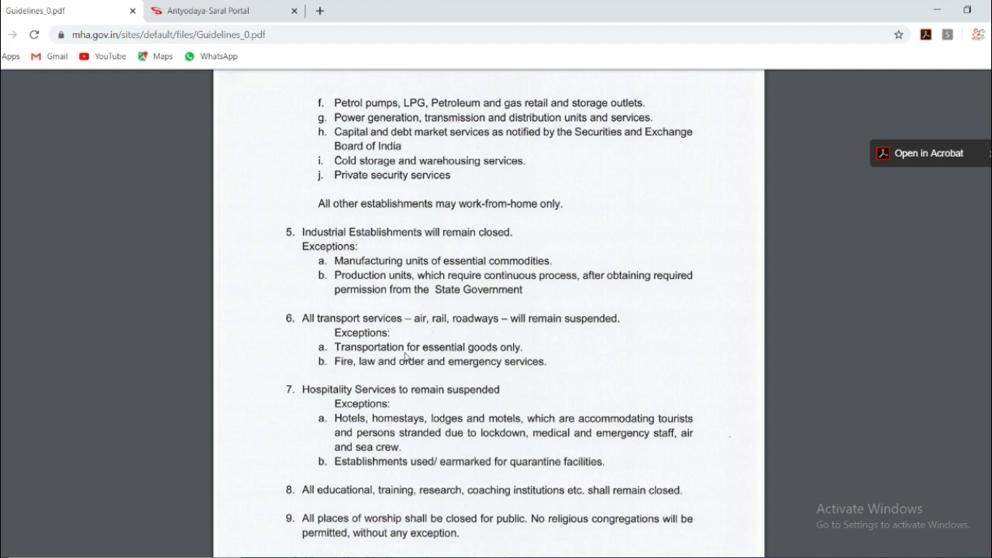
{"action": "scroll", "coordinate": [406, 357], "scroll_direction": "down", "scroll_amount": 4}
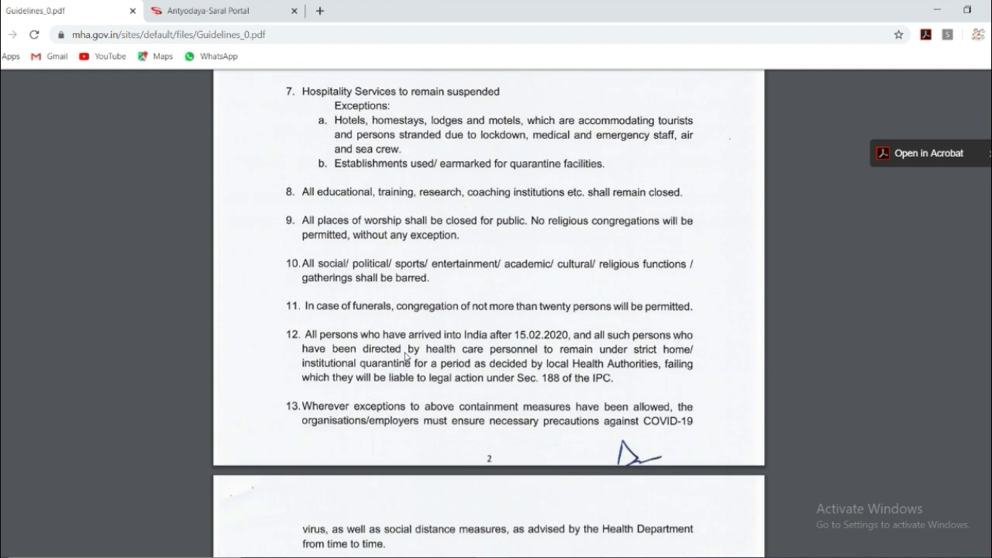
- Return to the Saral application and enter 5b as the category clause on the MHA guidelines
{"action": "left_click", "coordinate": [203, 9]}
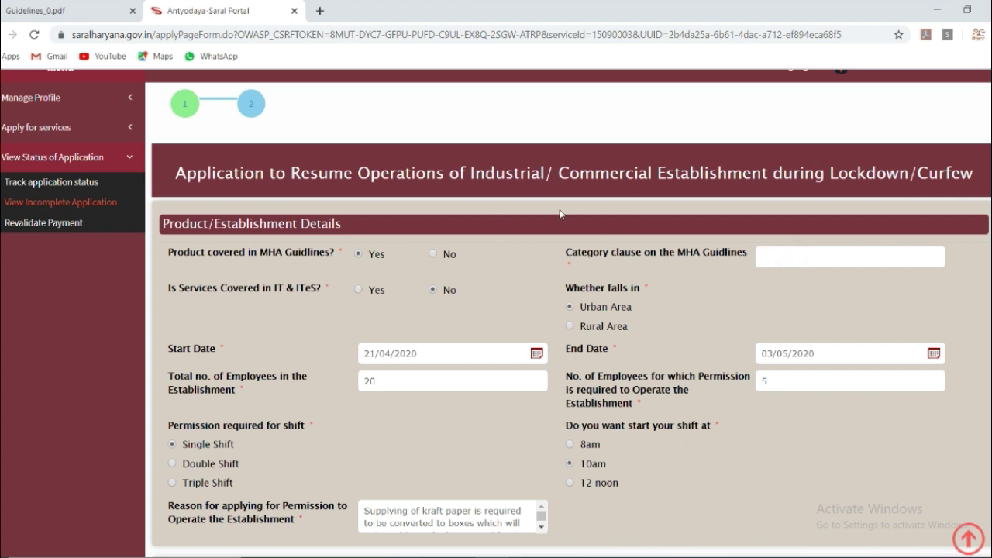
{"action": "type", "text": "b"}
{"action": "left_click", "coordinate": [700, 294]}
- Review the dates, employee numbers, shift and reason entries and the workers listed for movement passes
{"action": "scroll", "coordinate": [806, 202], "scroll_direction": "down", "scroll_amount": 2}
{"action": "scroll", "coordinate": [806, 209], "scroll_direction": "down", "scroll_amount": 3}
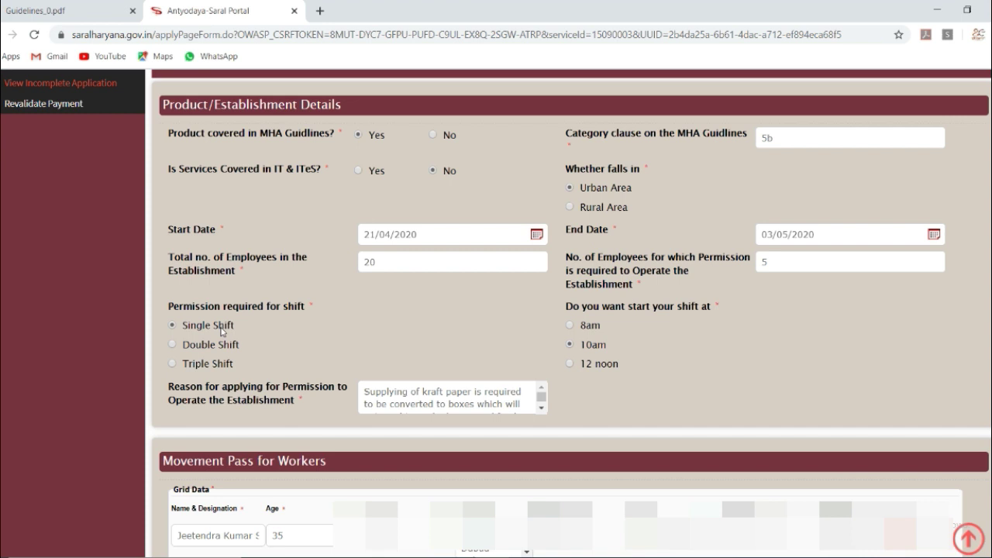
{"action": "scroll", "coordinate": [807, 225], "scroll_direction": "down", "scroll_amount": 3}
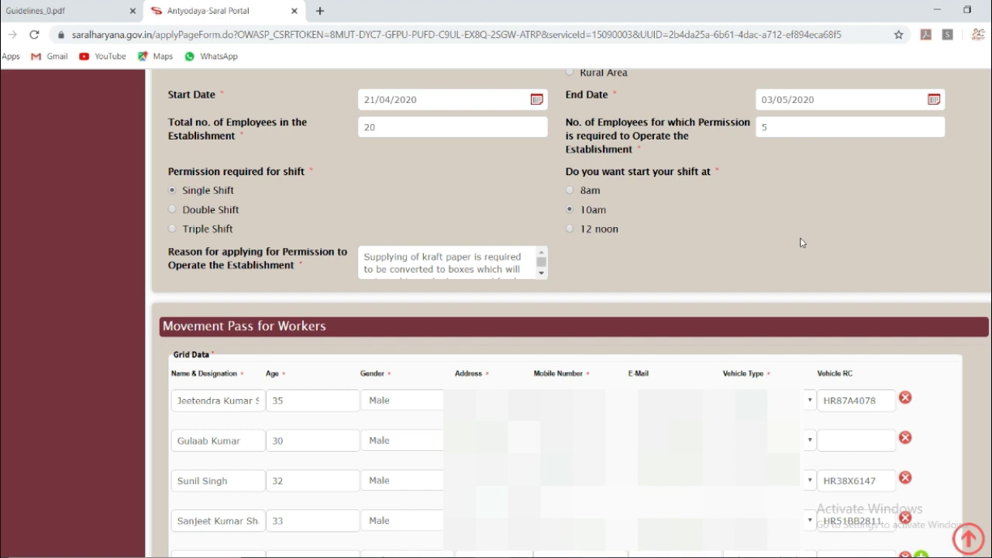
{"action": "scroll", "coordinate": [800, 237], "scroll_direction": "down", "scroll_amount": 3}
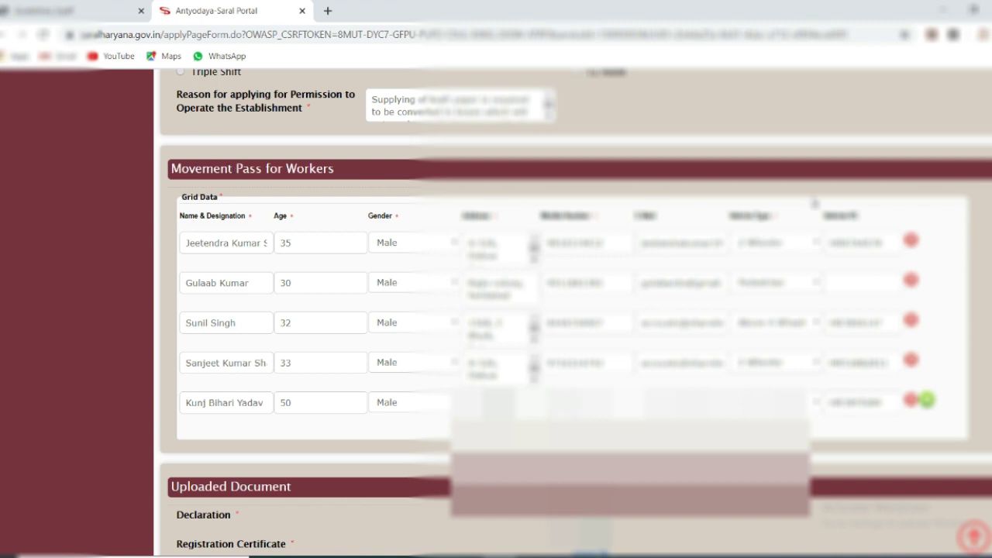
{"action": "scroll", "coordinate": [812, 216], "scroll_direction": "up", "scroll_amount": 3}
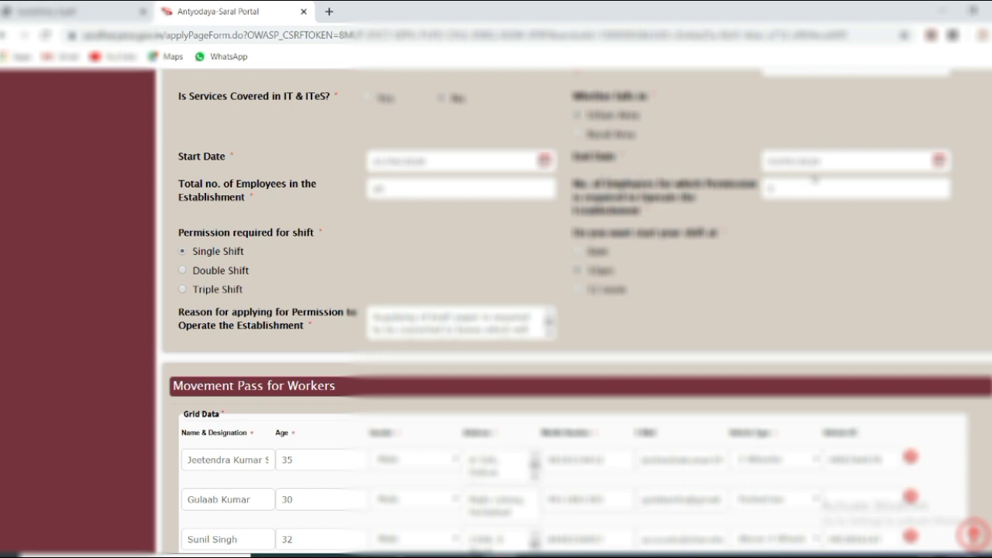
{"action": "scroll", "coordinate": [814, 186], "scroll_direction": "down", "scroll_amount": 3}
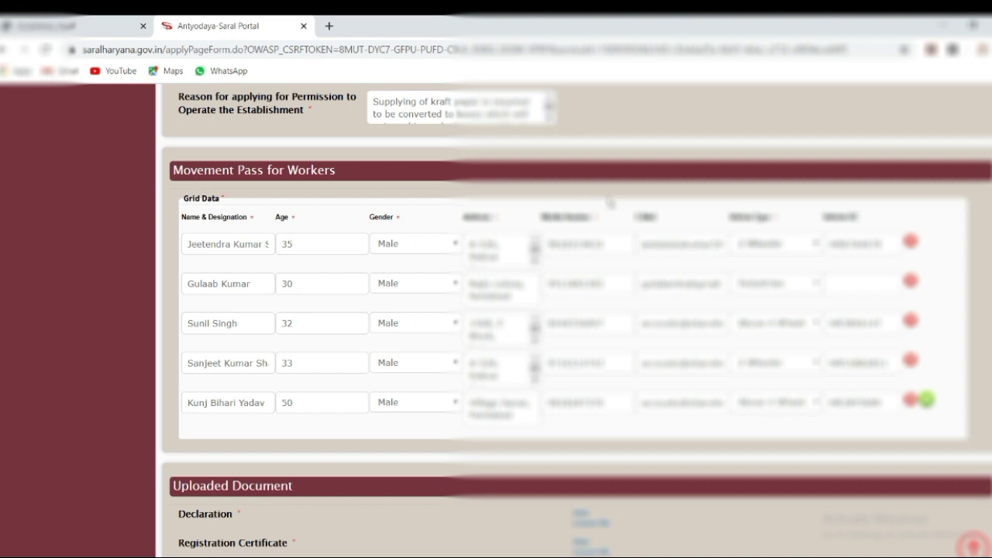
- Look through the vehicle type options for the first worker in the movement pass grid, keeping the existing choice
{"action": "key", "text": "alt+Down"}
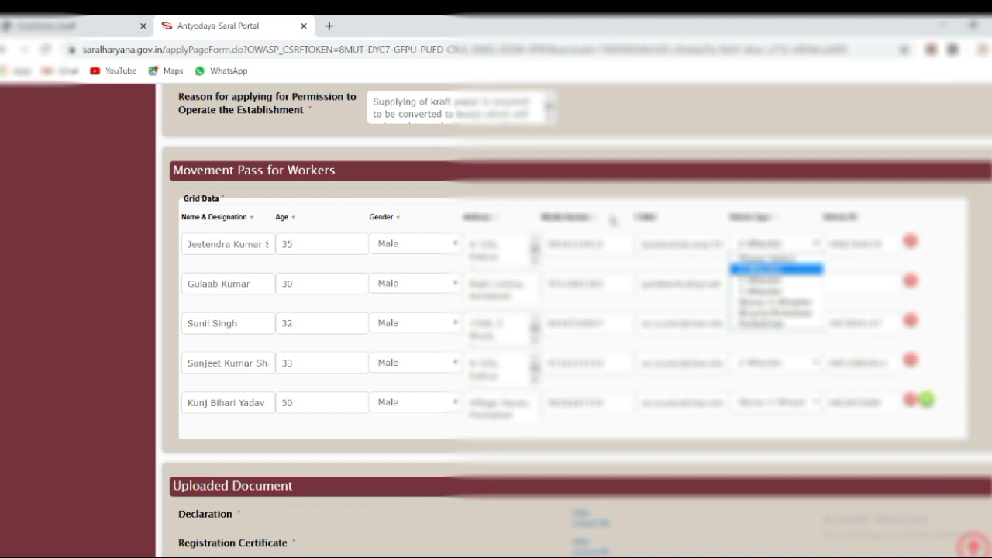
{"action": "key", "text": "Down"}
{"action": "key", "text": "Down"}
{"action": "key", "text": "Down"}
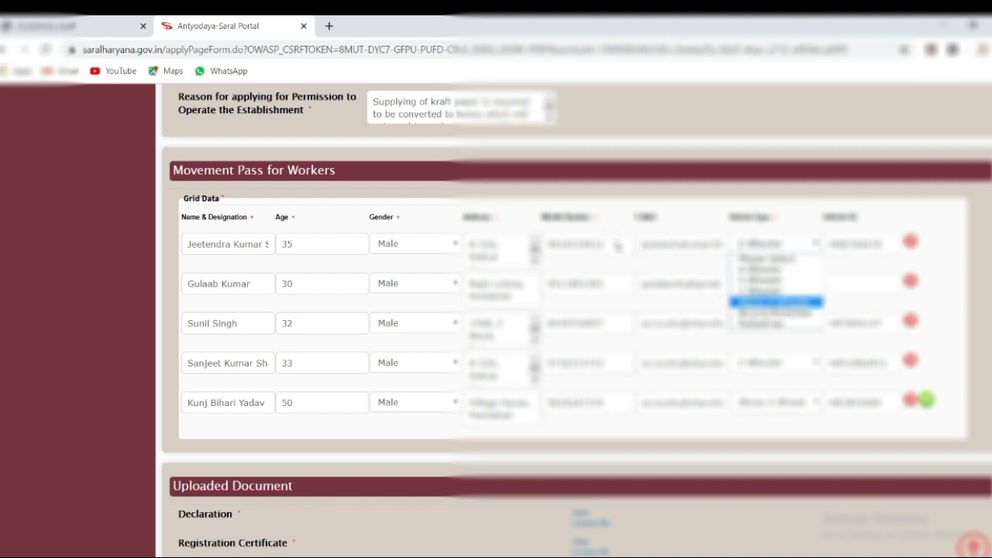
{"action": "key", "text": "Down"}
{"action": "key", "text": "Down"}
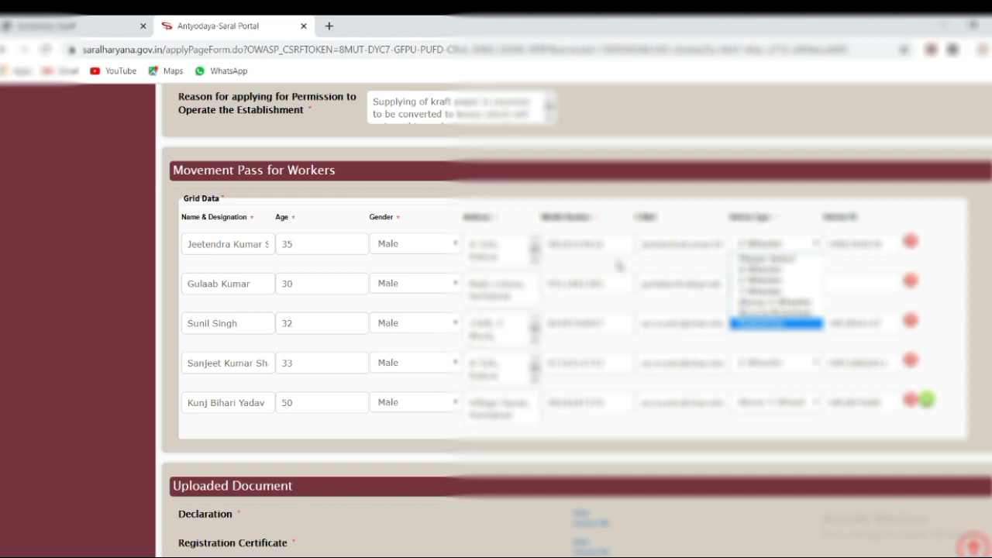
{"action": "key", "text": "Up"}
{"action": "key", "text": "Up"}
{"action": "key", "text": "Up"}
{"action": "key", "text": "Up"}
{"action": "key", "text": "Return"}
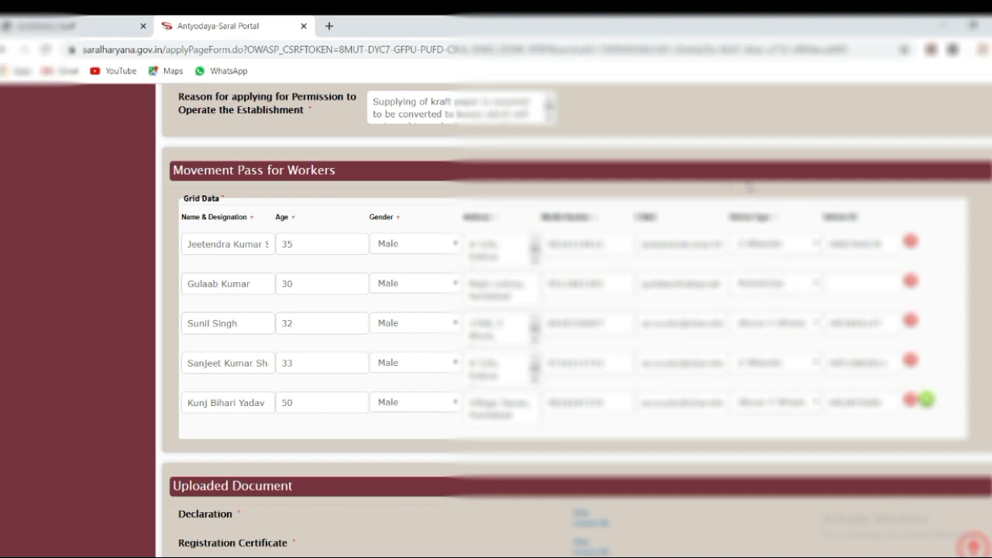
- Enter the word verification characters below the uploaded documents and proceed to the application preview
{"action": "scroll", "coordinate": [751, 186], "scroll_direction": "down", "scroll_amount": 1}
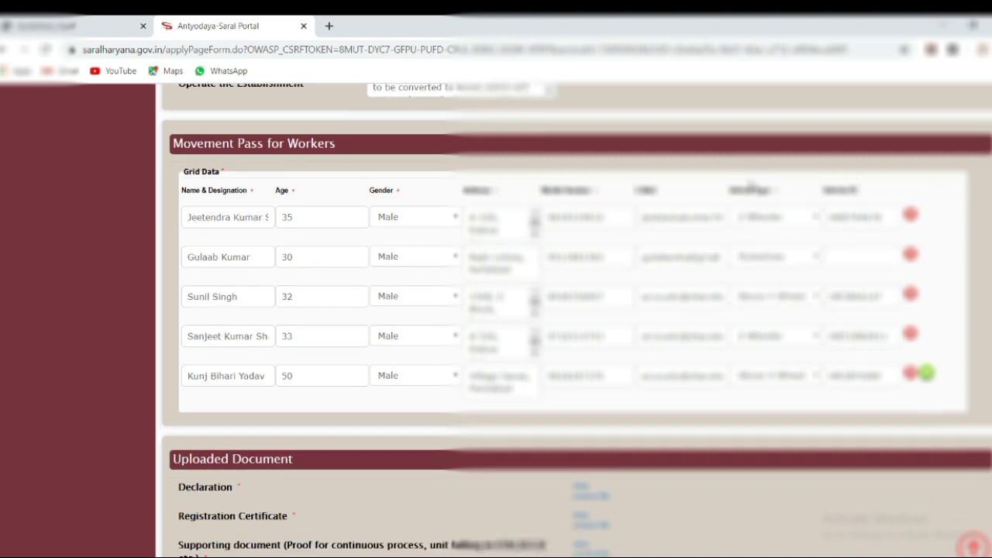
{"action": "scroll", "coordinate": [751, 170], "scroll_direction": "down", "scroll_amount": 1}
{"action": "scroll", "coordinate": [750, 170], "scroll_direction": "down", "scroll_amount": 1}
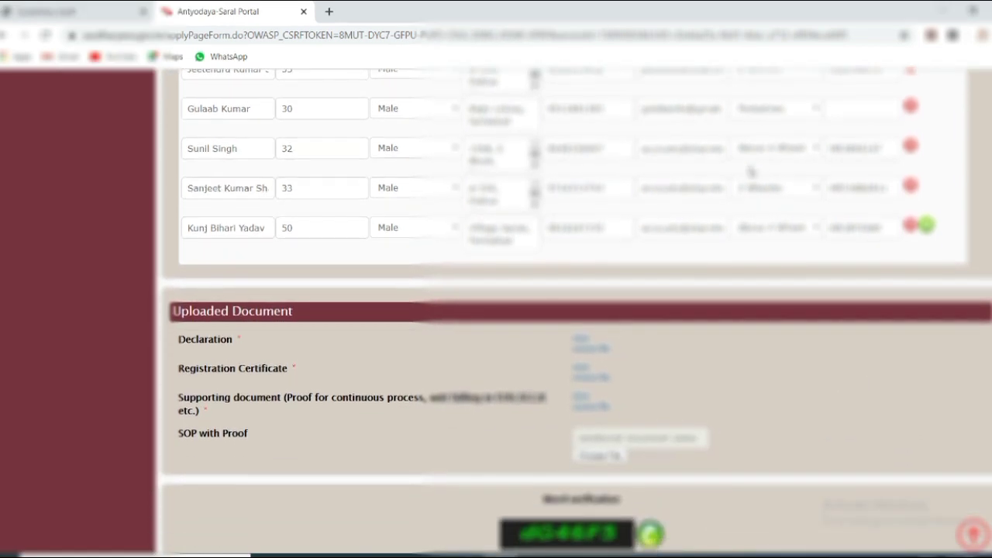
{"action": "scroll", "coordinate": [751, 171], "scroll_direction": "down", "scroll_amount": 3}
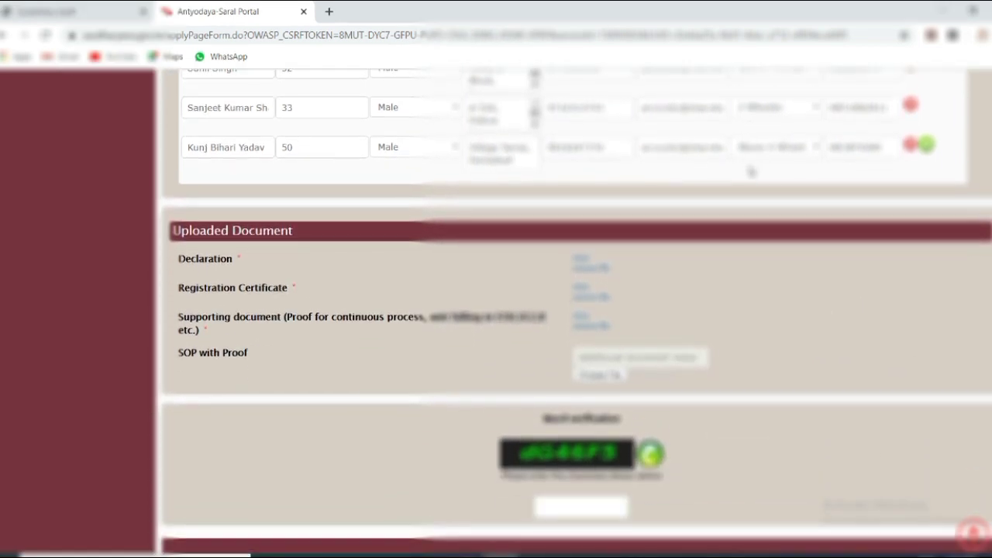
{"action": "scroll", "coordinate": [750, 171], "scroll_direction": "down", "scroll_amount": 1}
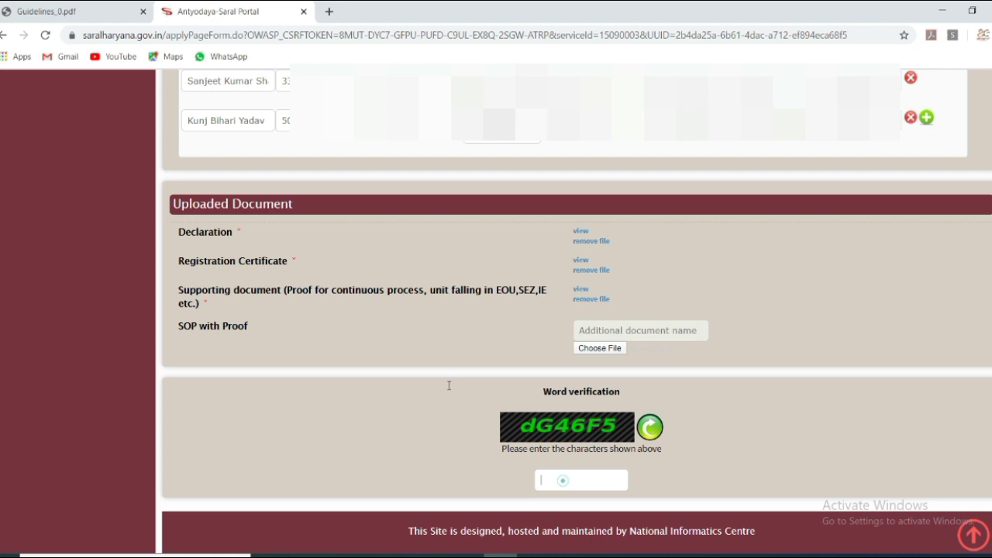
{"action": "type", "text": "dG46F5"}
{"action": "scroll", "coordinate": [814, 333], "scroll_direction": "down", "scroll_amount": 3}
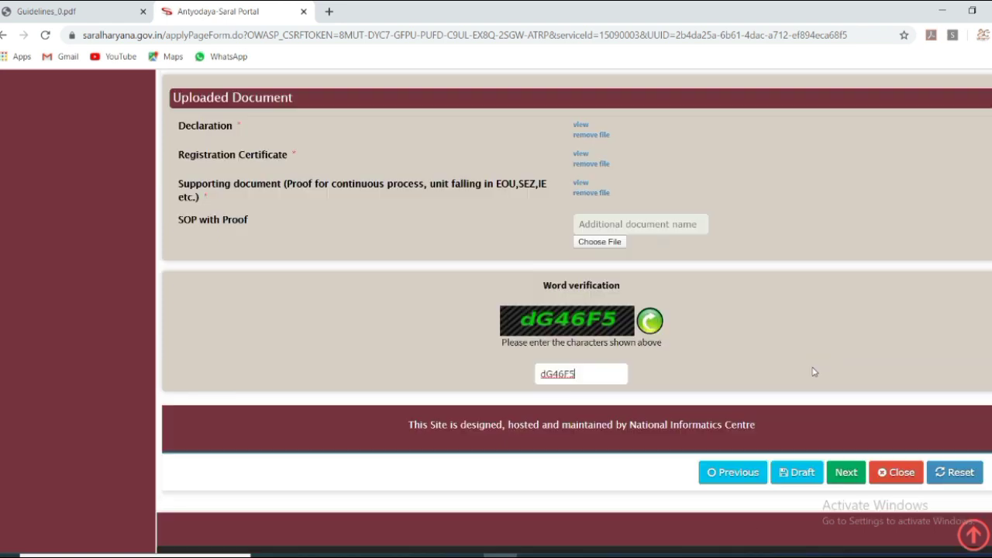
{"action": "key", "text": "Return"}
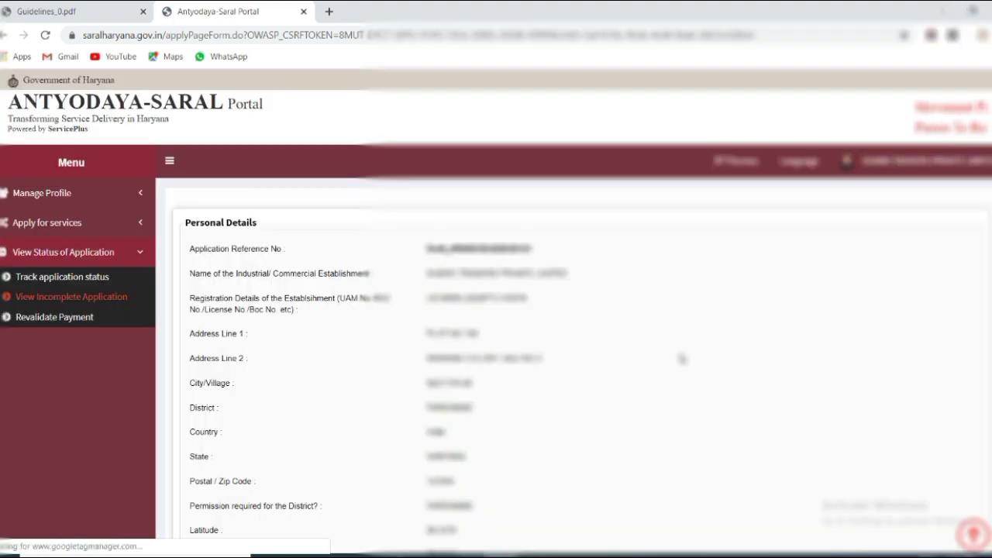
- Review the application preview from the personal details to the additional details and submit the application
{"action": "scroll", "coordinate": [612, 322], "scroll_direction": "down", "scroll_amount": 2}
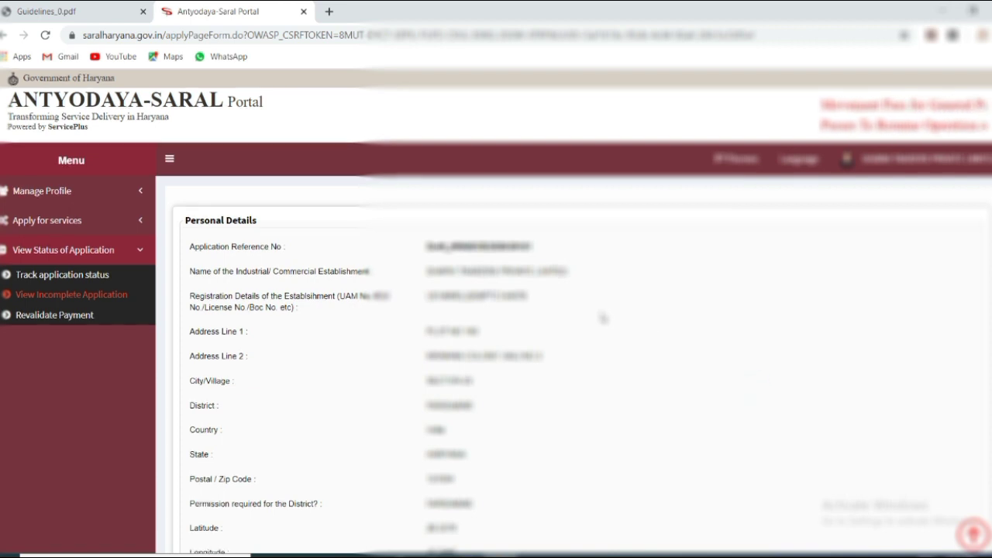
{"action": "scroll", "coordinate": [603, 318], "scroll_direction": "down", "scroll_amount": 3}
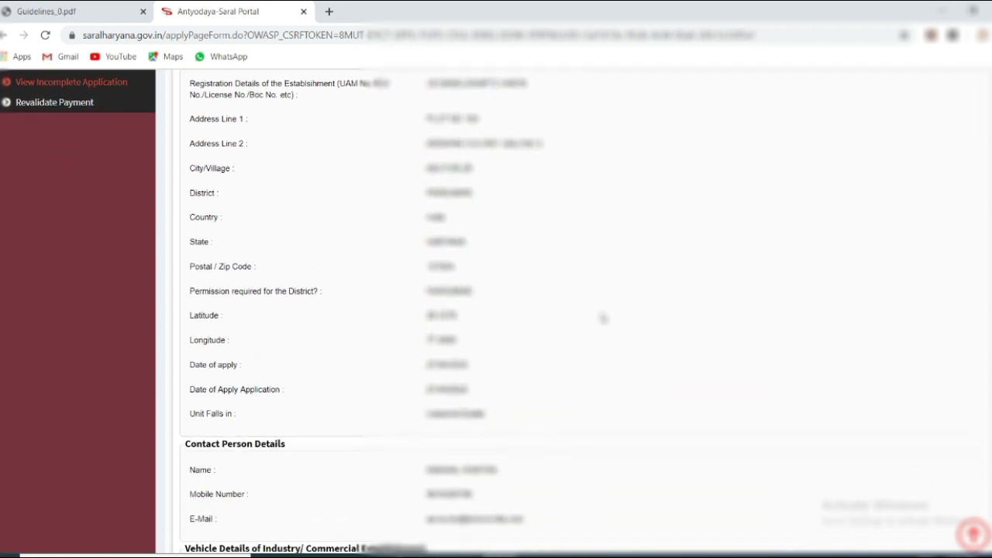
{"action": "scroll", "coordinate": [603, 318], "scroll_direction": "down", "scroll_amount": 4}
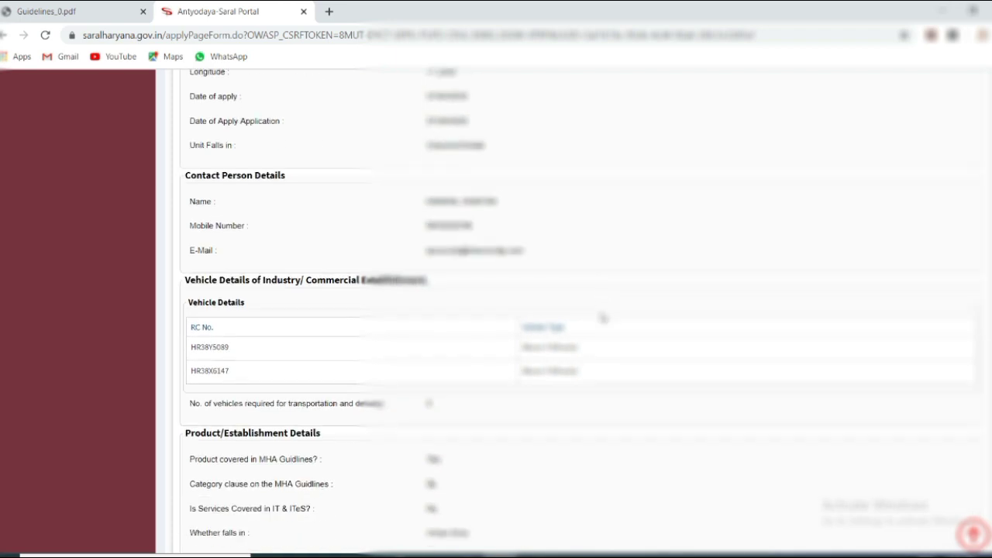
{"action": "scroll", "coordinate": [603, 318], "scroll_direction": "down", "scroll_amount": 1}
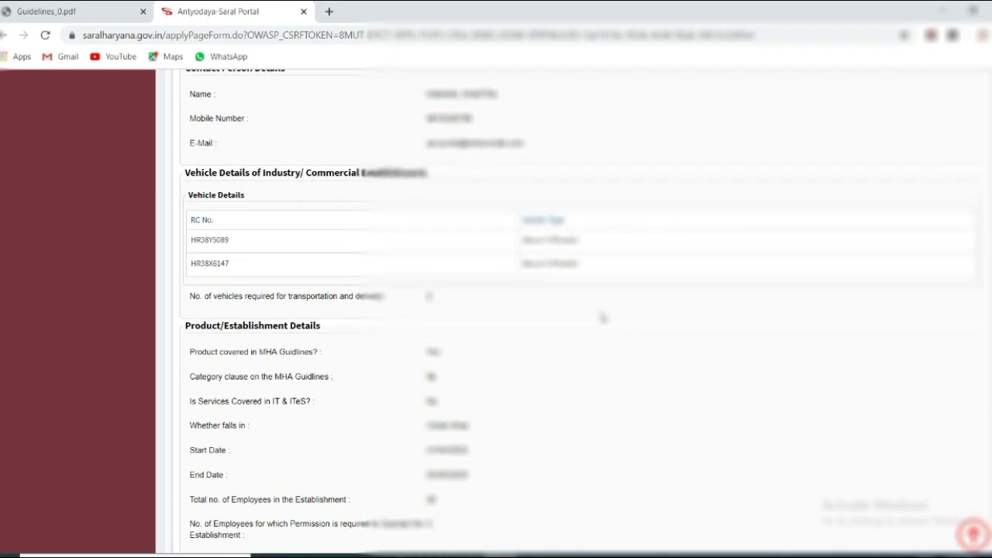
{"action": "scroll", "coordinate": [604, 318], "scroll_direction": "down", "scroll_amount": 4}
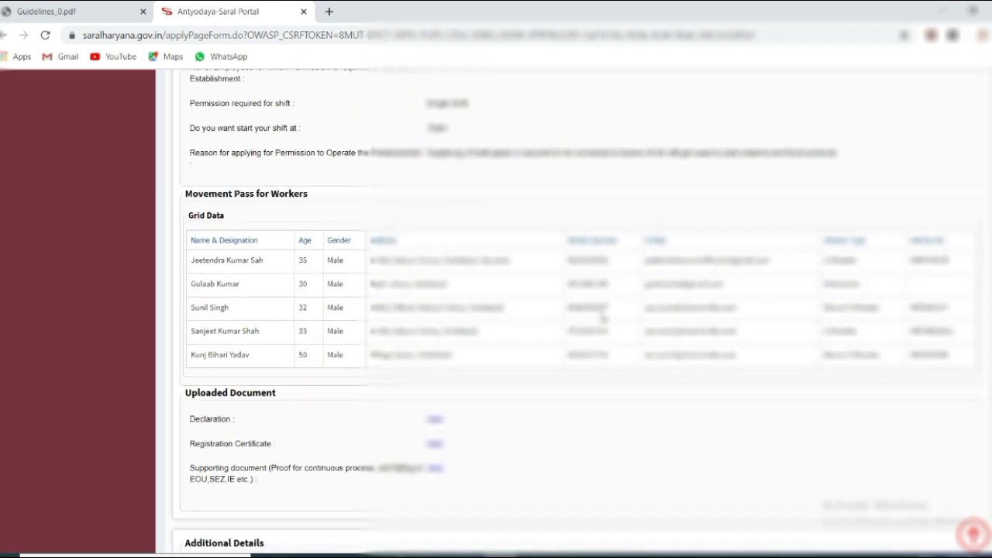
{"action": "scroll", "coordinate": [604, 318], "scroll_direction": "down", "scroll_amount": 4}
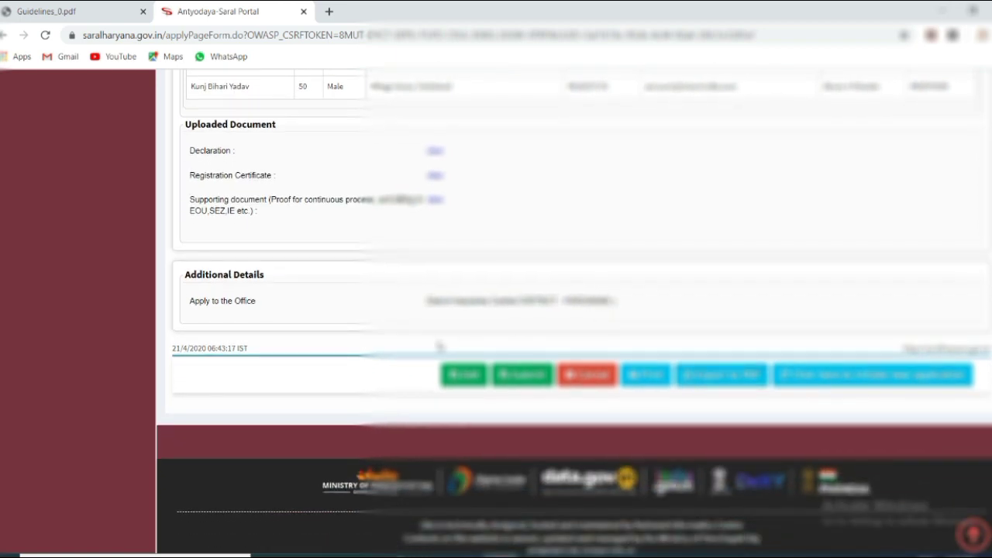
{"action": "left_click", "coordinate": [418, 305]}
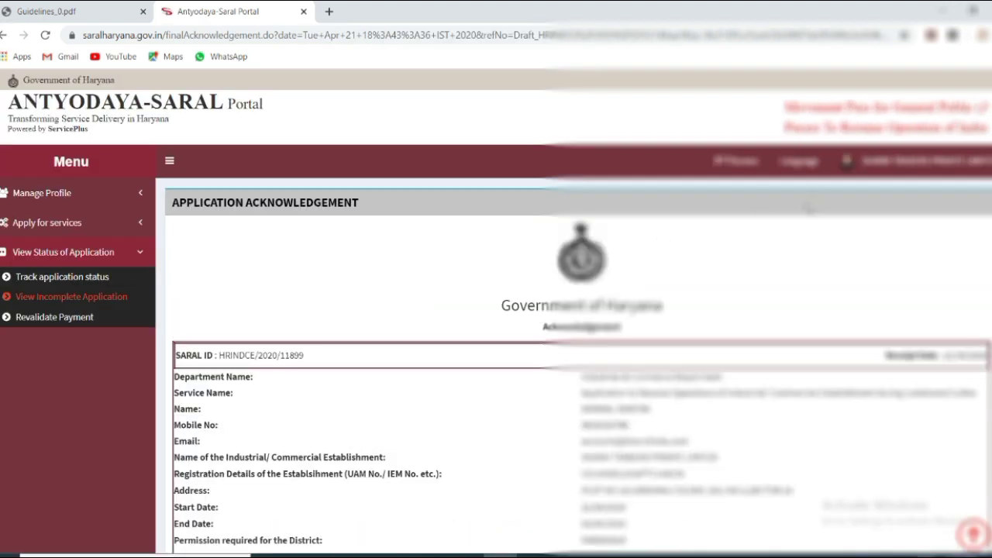
- Read through the application acknowledgement, including the notes on tracking status and downloading the pass
{"action": "scroll", "coordinate": [812, 192], "scroll_direction": "down", "scroll_amount": 3}
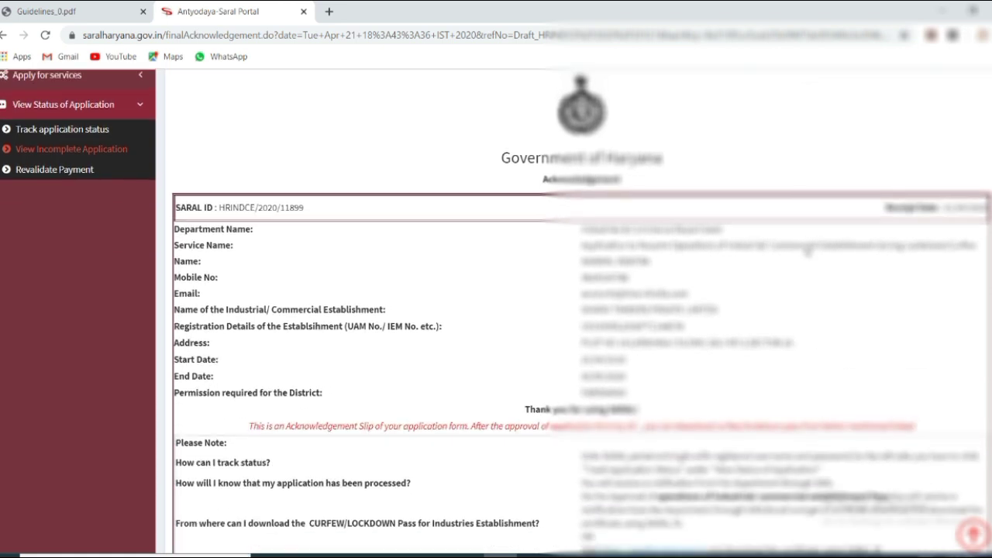
{"action": "scroll", "coordinate": [812, 297], "scroll_direction": "down", "scroll_amount": 2}
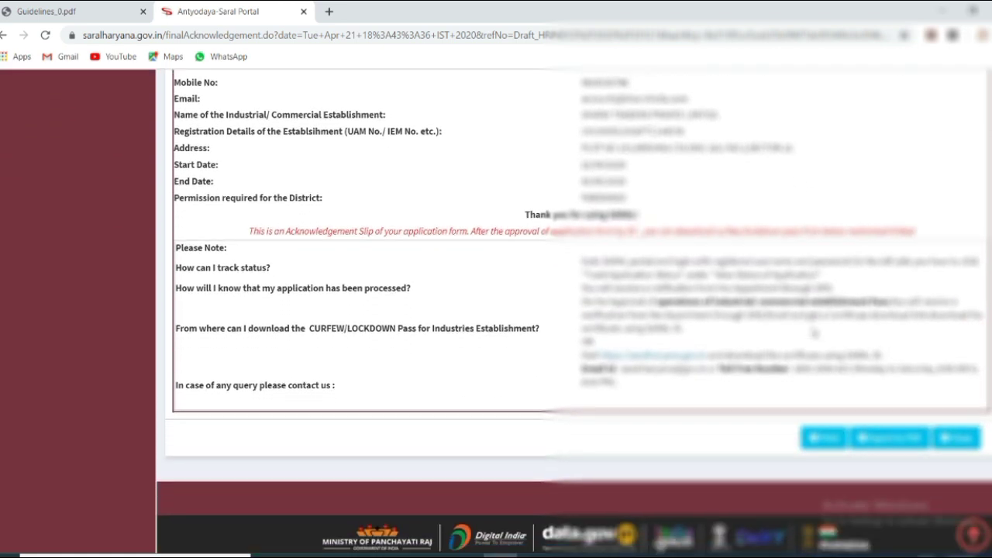
{"action": "scroll", "coordinate": [814, 326], "scroll_direction": "up", "scroll_amount": 5}
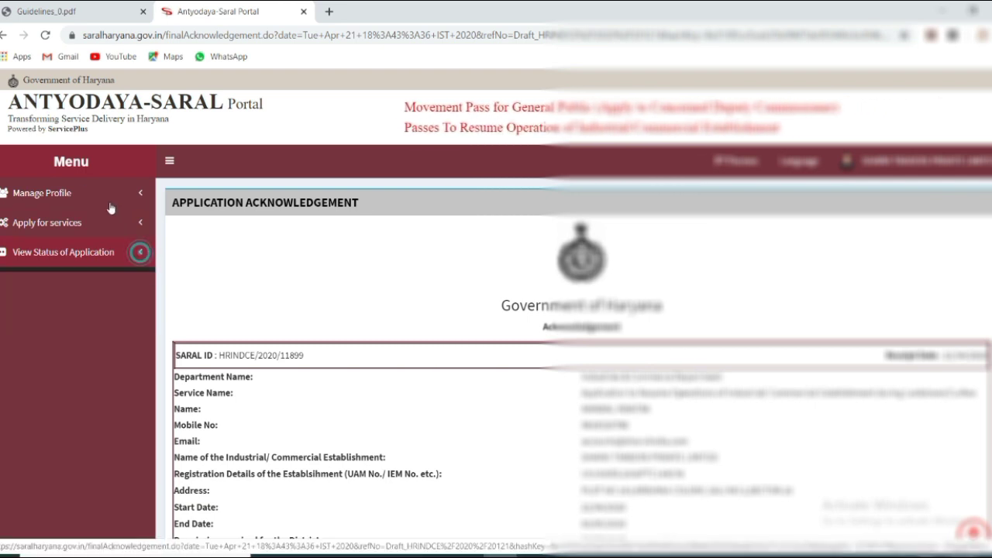
- Open the status of the Initiated application from application tracking and view its acknowledgement slip in a maximized window
{"action": "left_click", "coordinate": [70, 227]}
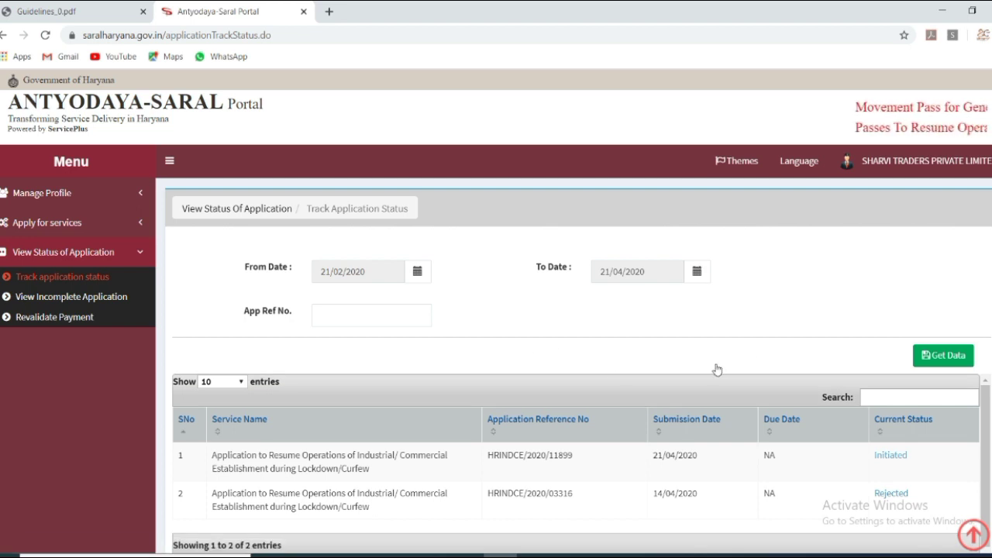
{"action": "left_click", "coordinate": [891, 455]}
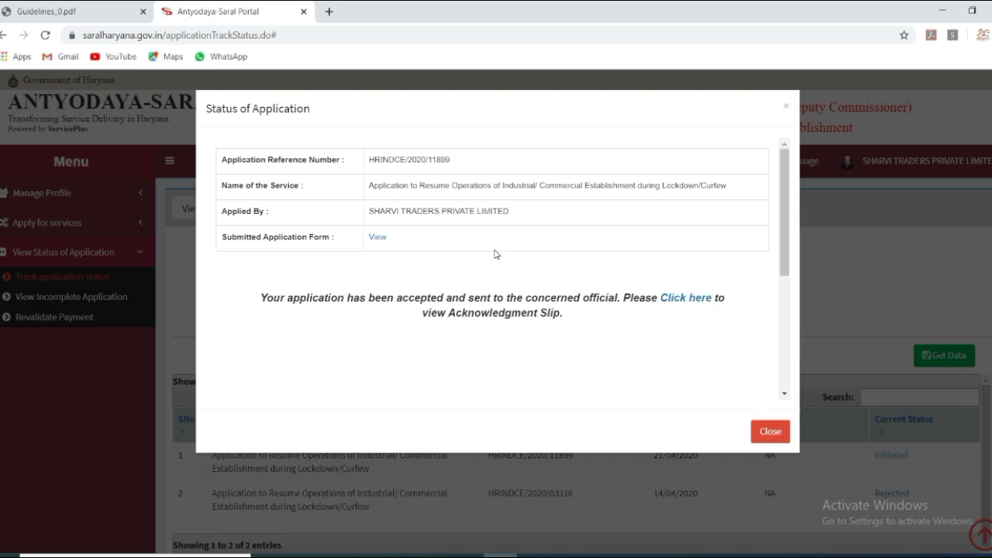
{"action": "left_click", "coordinate": [671, 297]}
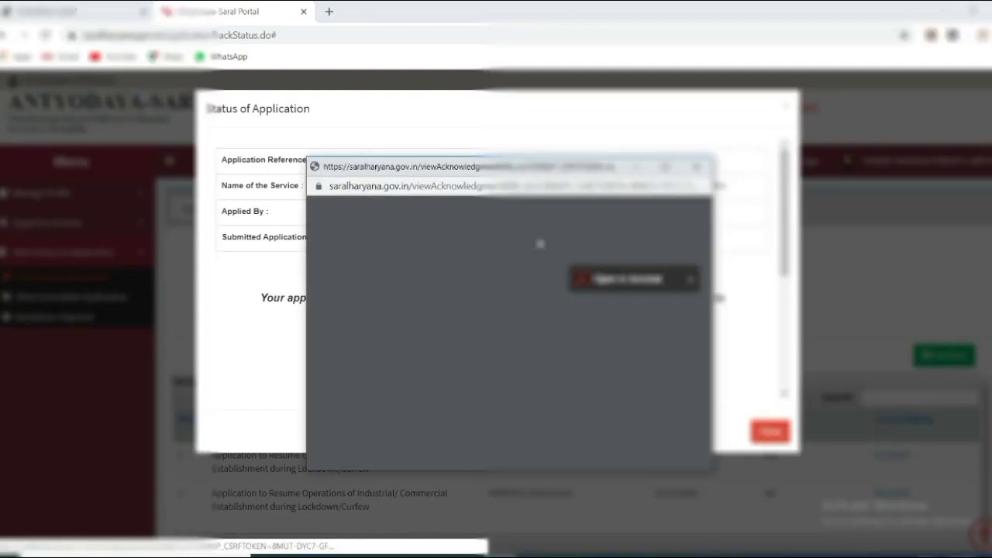
{"action": "left_click", "coordinate": [665, 166]}
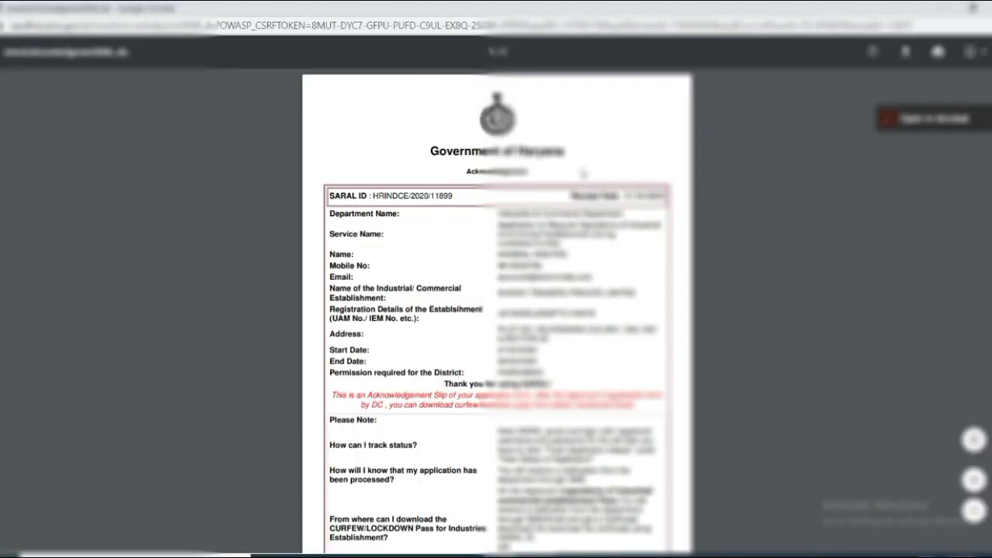
{"action": "scroll", "coordinate": [814, 154], "scroll_direction": "down", "scroll_amount": 5}
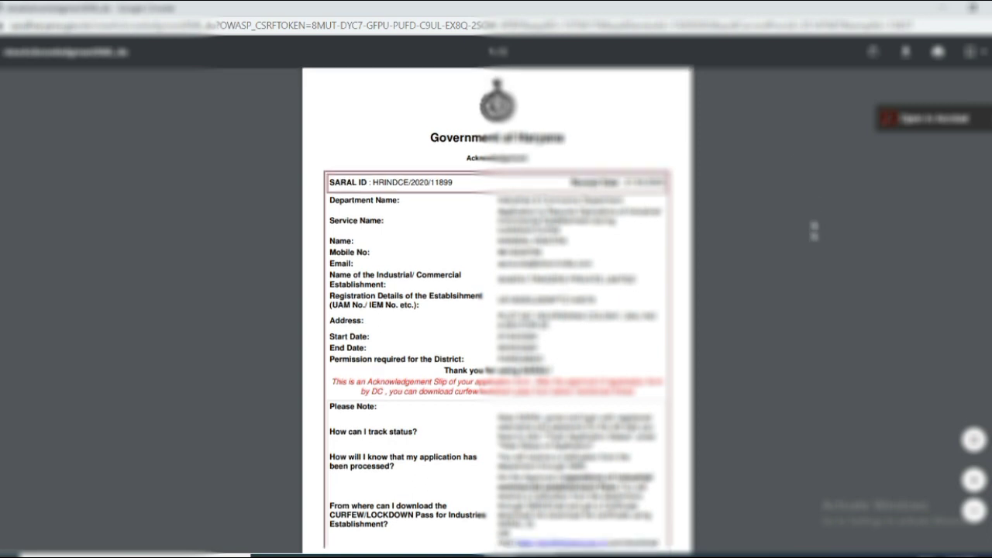
{"action": "scroll", "coordinate": [814, 246], "scroll_direction": "up", "scroll_amount": 1}
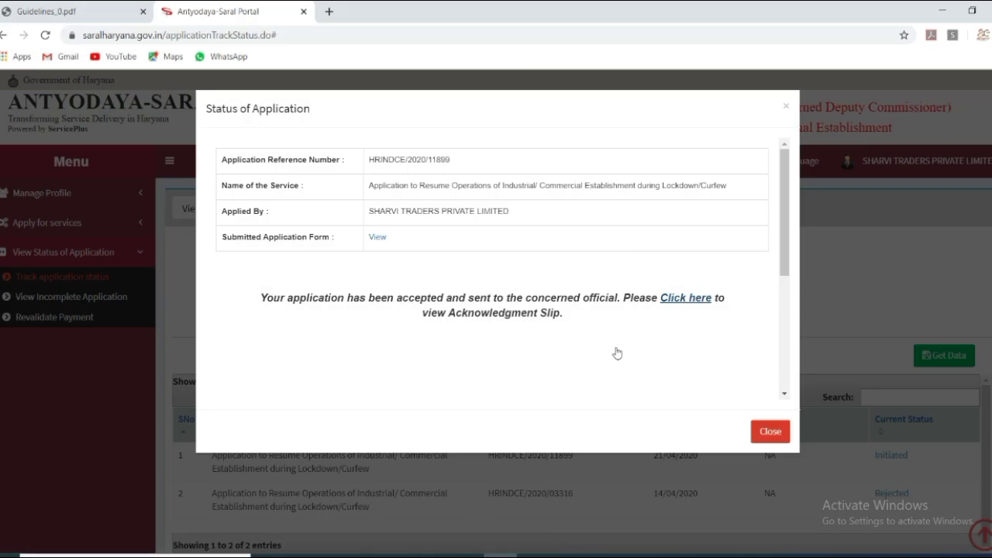
- Close the application status details and show the profile management options
{"action": "left_click", "coordinate": [93, 256]}
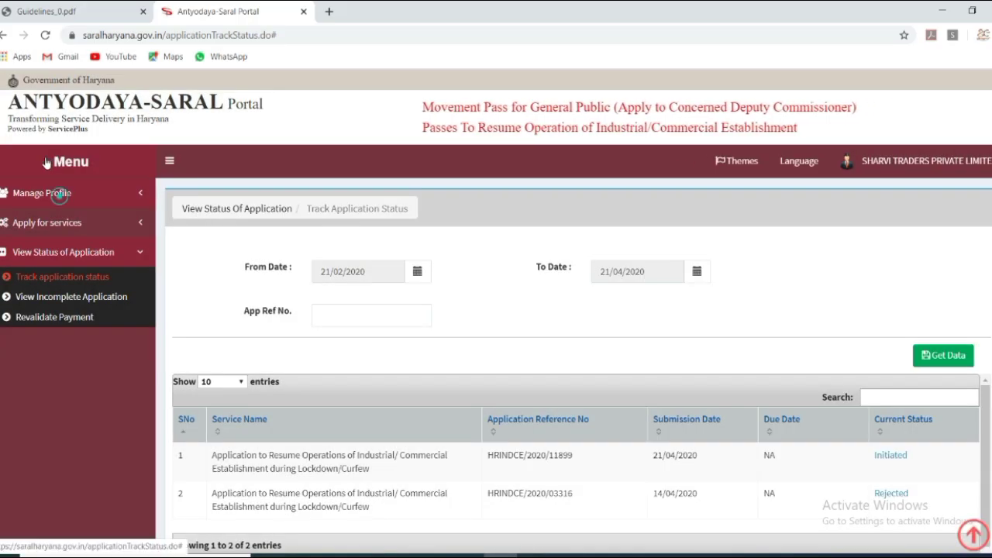
{"action": "left_click", "coordinate": [87, 195]}
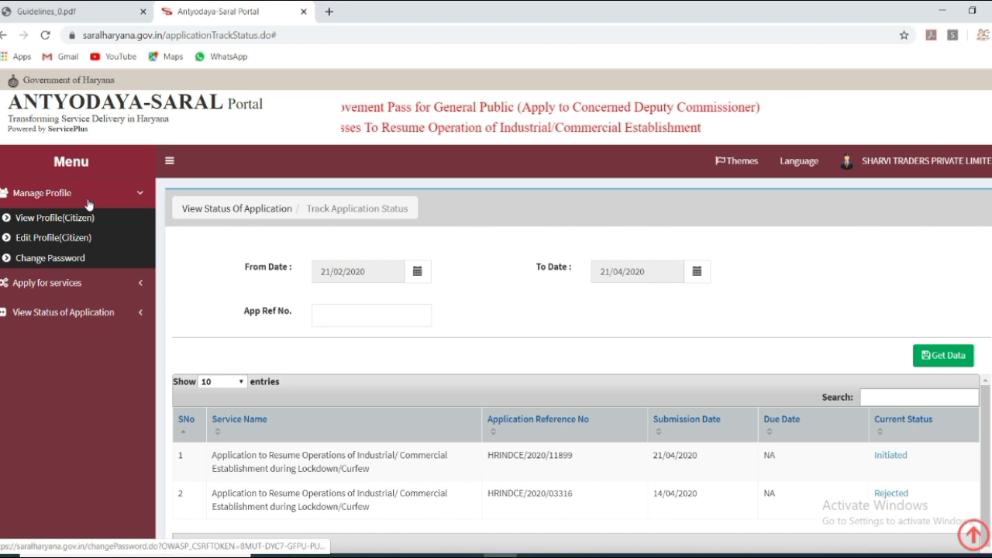